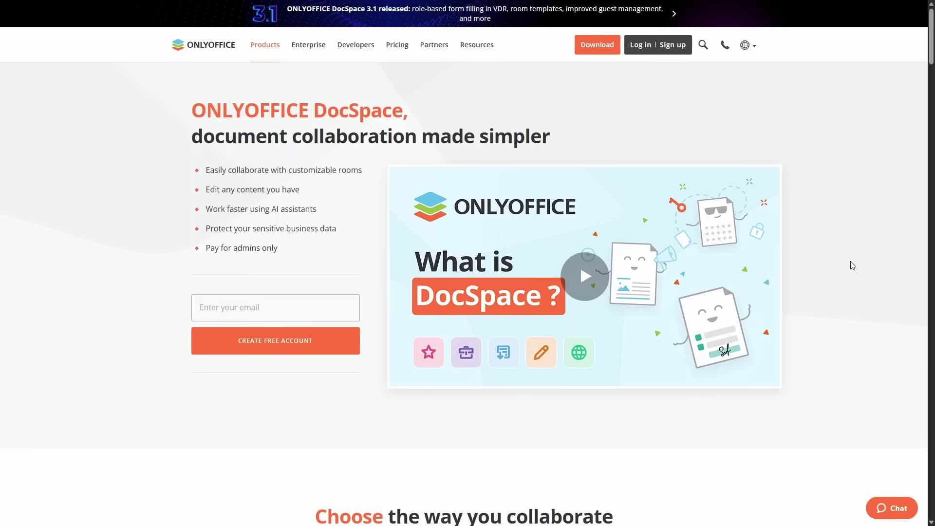
Scroll down through the DocSpace product overview page on onlyoffice.com.
{"action": "scroll", "coordinate": [852, 266], "scroll_direction": "down", "scroll_amount": 10}
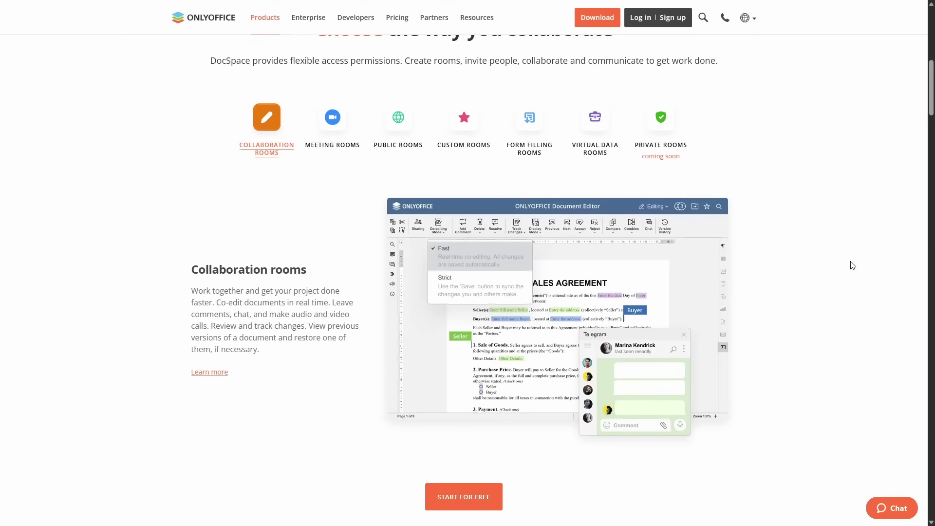
{"action": "scroll", "coordinate": [853, 265], "scroll_direction": "down", "scroll_amount": 10}
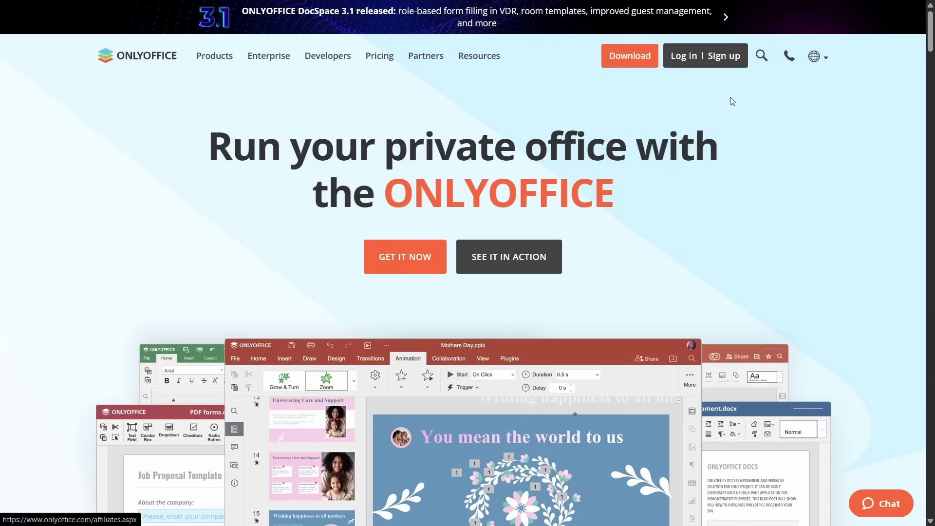
Open the Desktop and mobile apps download page from the Download menu.
{"action": "mouse_move", "coordinate": [638, 64]}
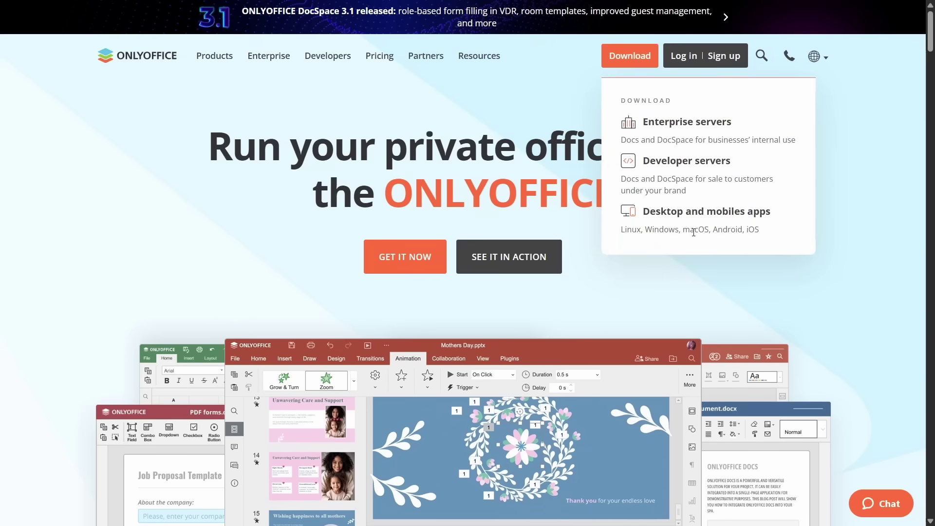
{"action": "left_click", "coordinate": [678, 220]}
{"action": "scroll", "coordinate": [410, 292], "scroll_direction": "down", "scroll_amount": 1}
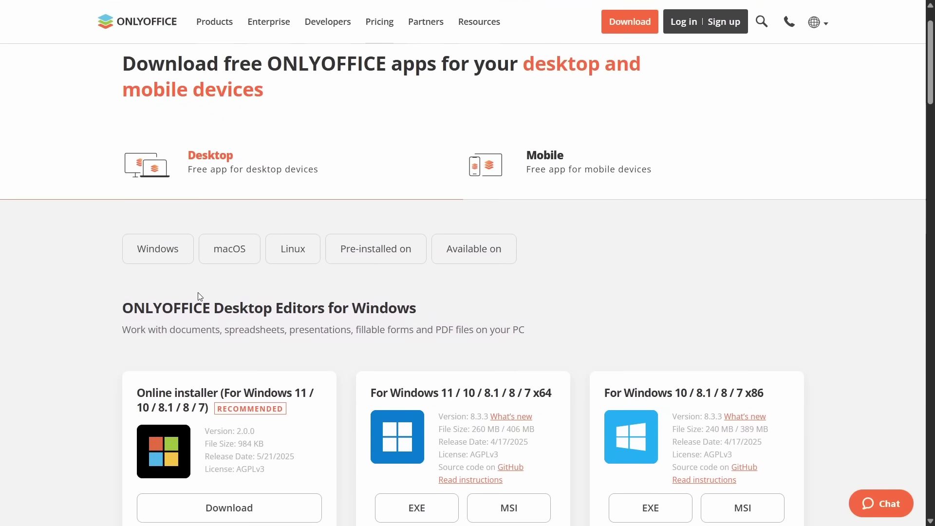
{"action": "scroll", "coordinate": [283, 269], "scroll_direction": "down", "scroll_amount": 3}
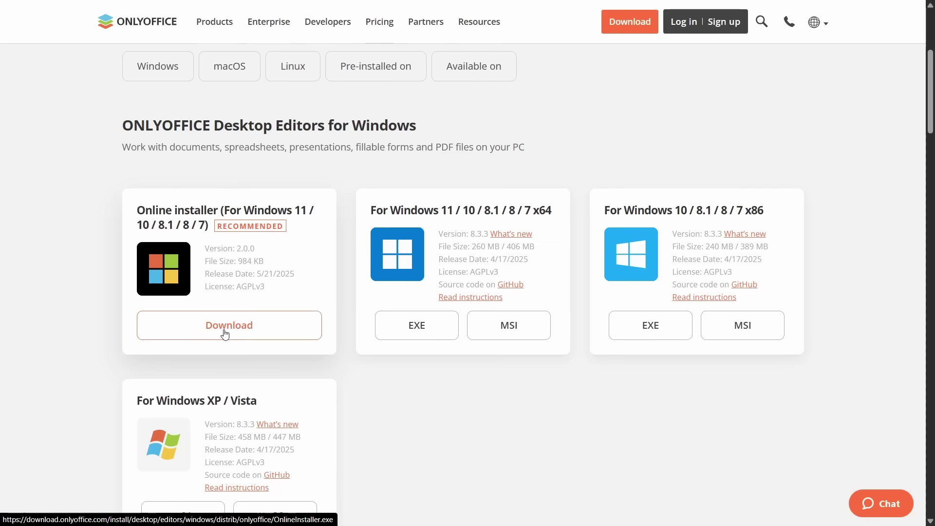
Scroll through the Windows, macOS, Linux and pre-installed edition sections.
{"action": "scroll", "coordinate": [301, 283], "scroll_direction": "down", "scroll_amount": 8}
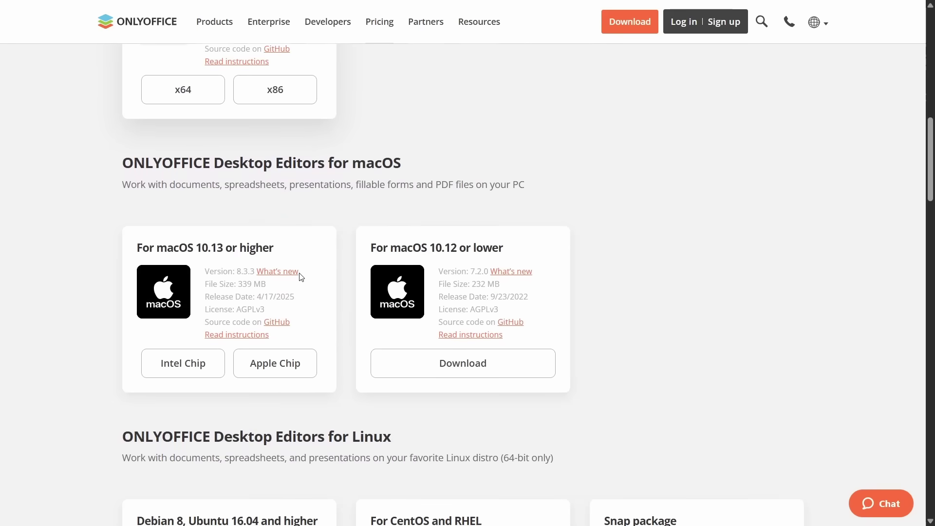
{"action": "scroll", "coordinate": [314, 288], "scroll_direction": "down", "scroll_amount": 7}
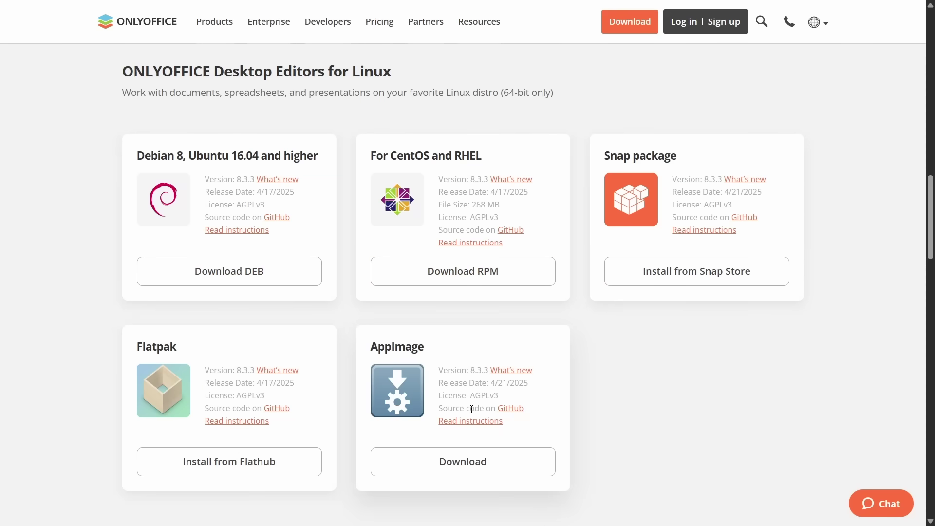
{"action": "scroll", "coordinate": [452, 376], "scroll_direction": "down", "scroll_amount": 10}
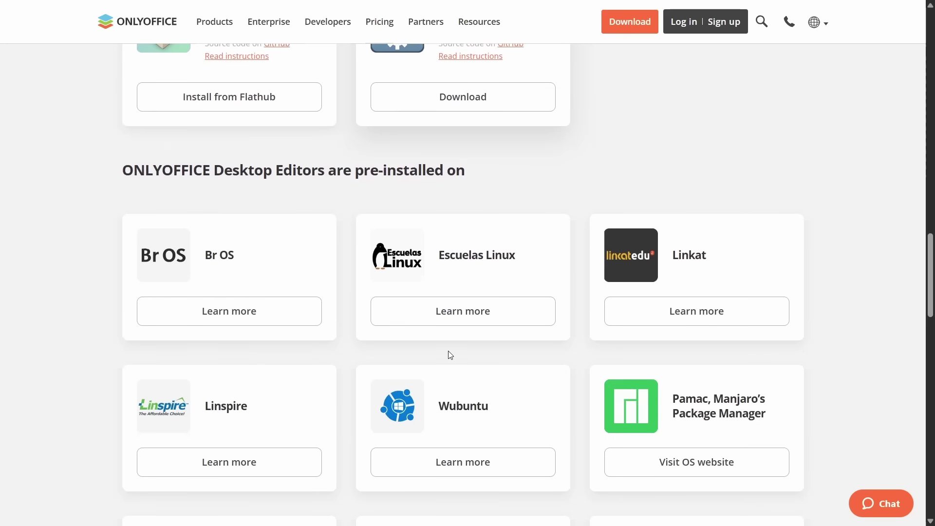
{"action": "scroll", "coordinate": [451, 355], "scroll_direction": "down", "scroll_amount": 7}
{"action": "scroll", "coordinate": [451, 356], "scroll_direction": "up", "scroll_amount": 4}
{"action": "scroll", "coordinate": [451, 355], "scroll_direction": "down", "scroll_amount": 3}
{"action": "scroll", "coordinate": [451, 356], "scroll_direction": "up", "scroll_amount": 3}
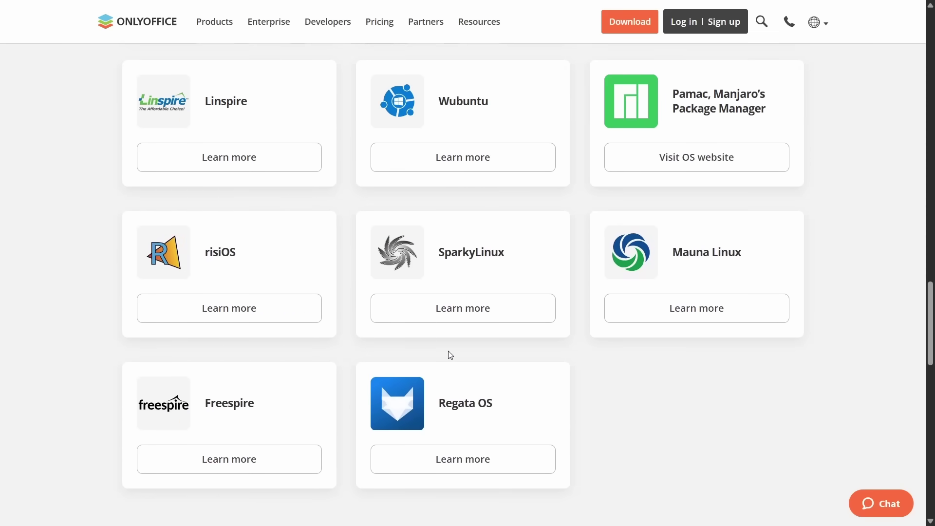
{"action": "scroll", "coordinate": [659, 303], "scroll_direction": "down", "scroll_amount": 6}
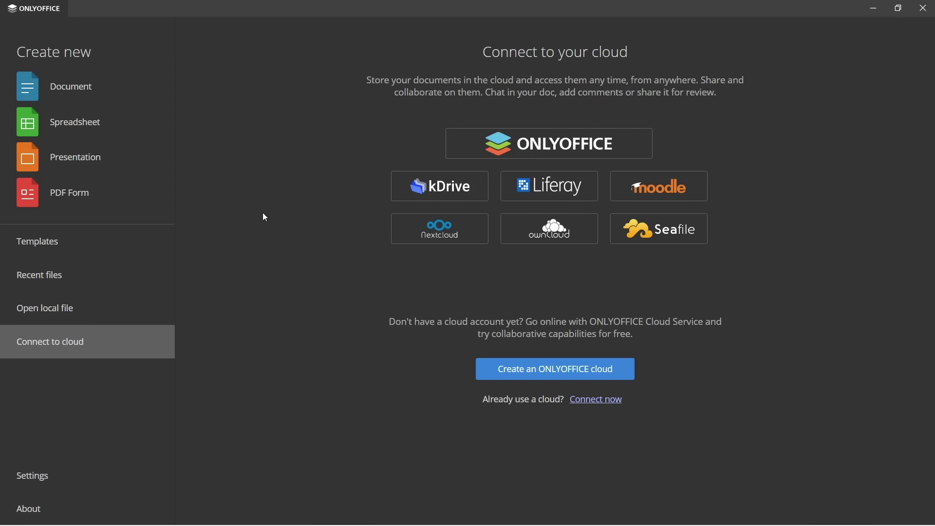
Choose ONLYOFFICE on the Connect to cloud screen and sign in to the DocSpace portal.
{"action": "left_click", "coordinate": [542, 151]}
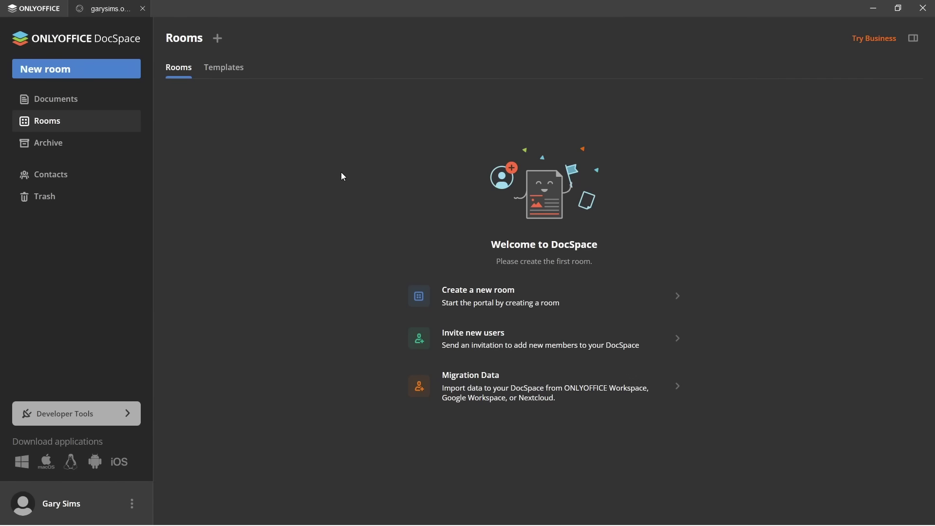
Return to the DocSpace portal and show the My documents list.
{"action": "left_click", "coordinate": [41, 9]}
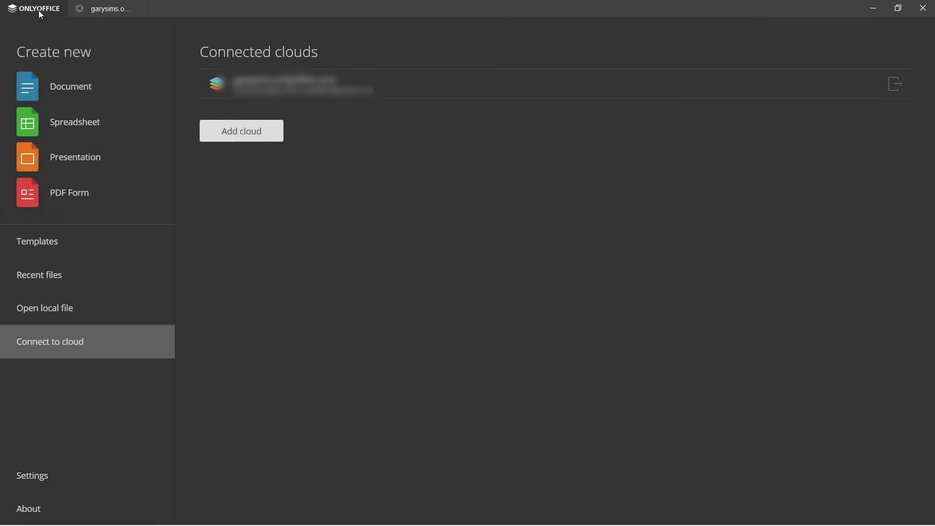
{"action": "left_click", "coordinate": [111, 10]}
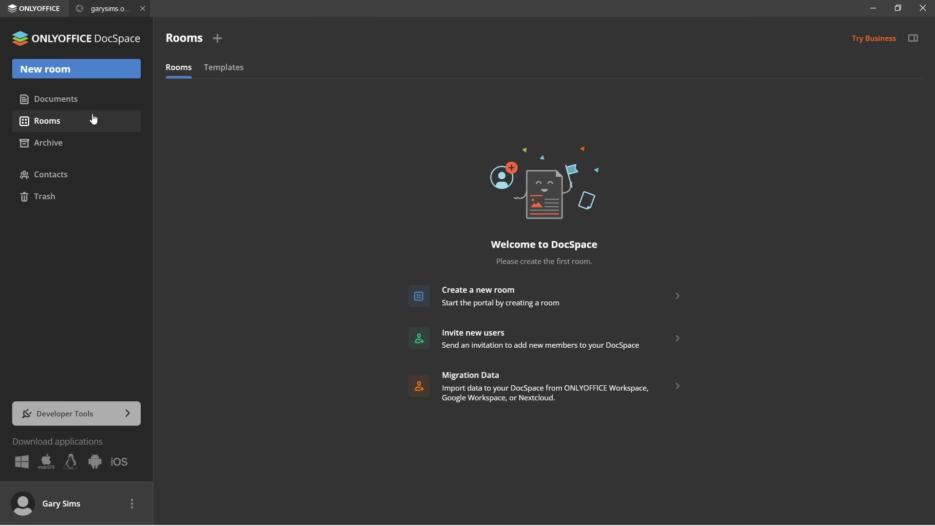
{"action": "left_click", "coordinate": [69, 103]}
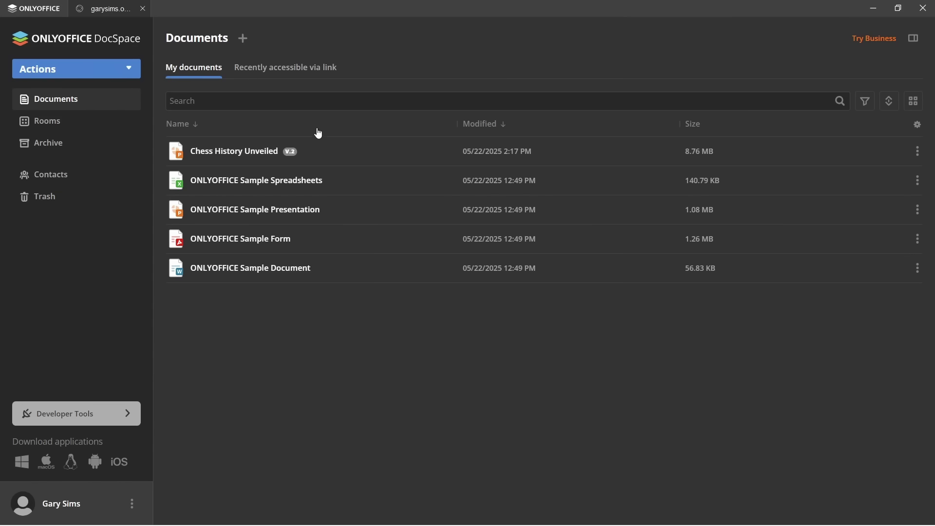
Create a new text document named 'In an age of tech'.
{"action": "left_click", "coordinate": [242, 39]}
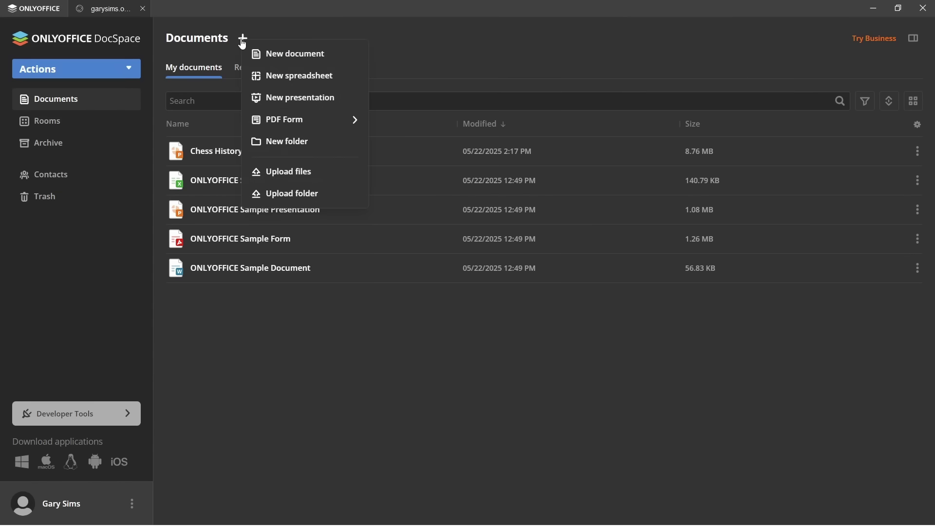
{"action": "left_click", "coordinate": [281, 56]}
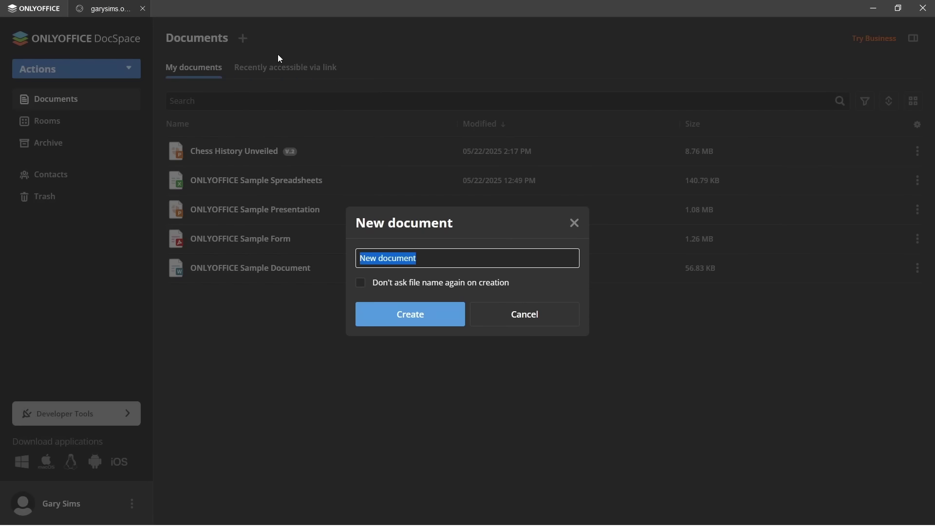
{"action": "key", "text": "BackSpace"}
{"action": "type", "text": "In and"}
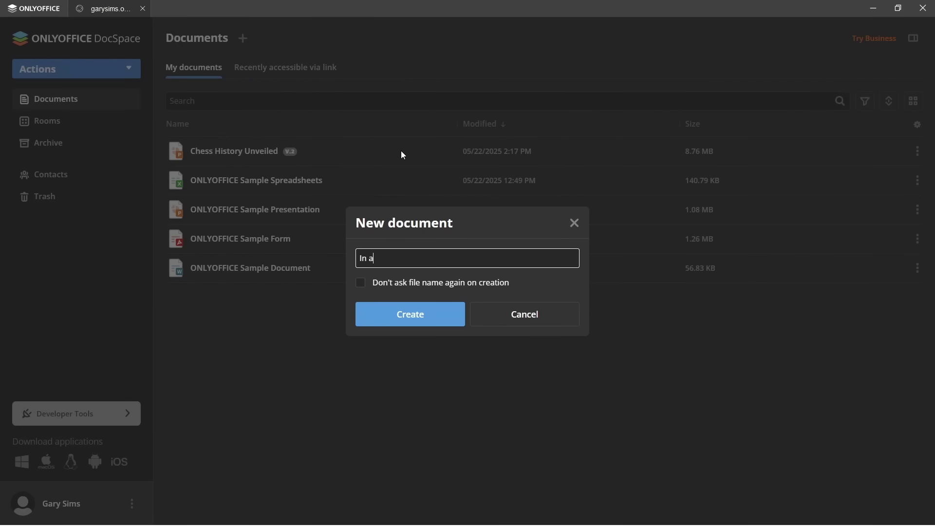
{"action": "key", "text": "BackSpace"}
{"action": "type", "text": "age of te"}
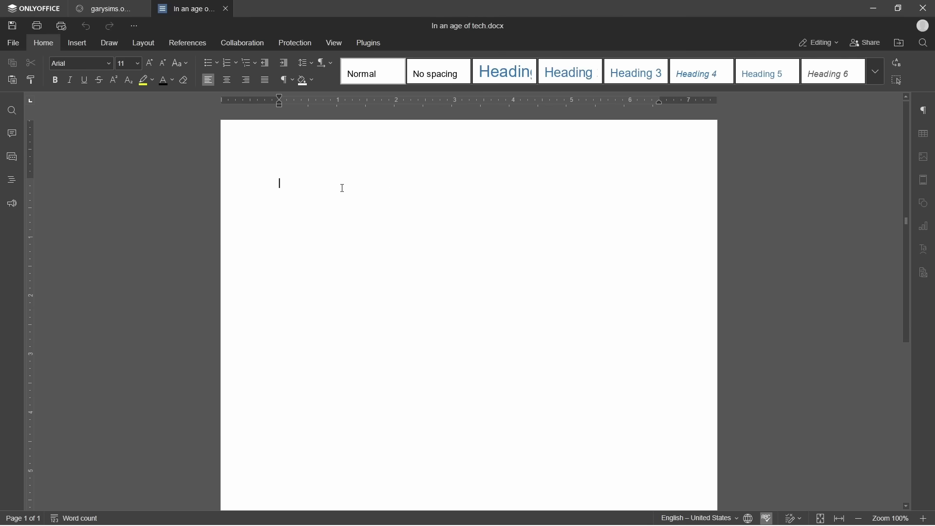
Paste the opening sentence and format it as a Heading 1 title.
{"action": "type", "text": "In an age defined by algorithms and automation"}
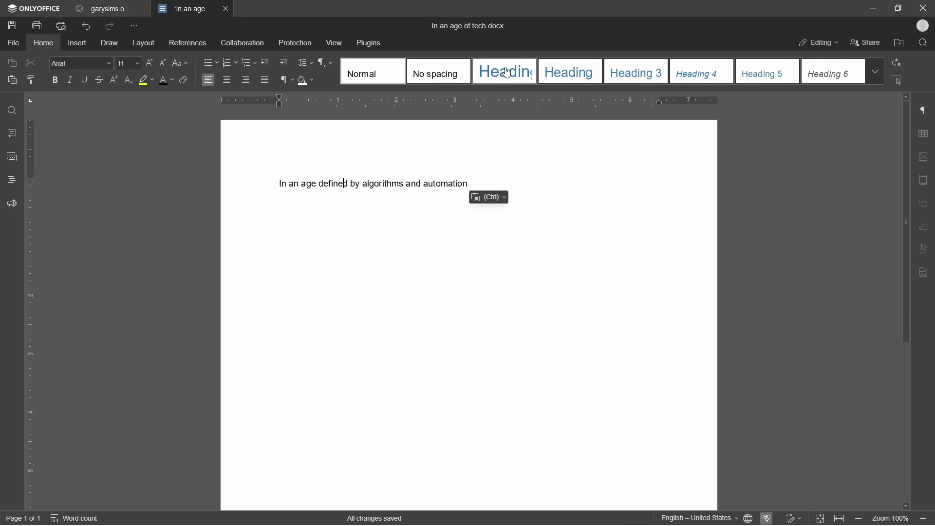
{"action": "left_click", "coordinate": [483, 79]}
{"action": "left_click", "coordinate": [625, 203]}
{"action": "key", "text": "Return"}
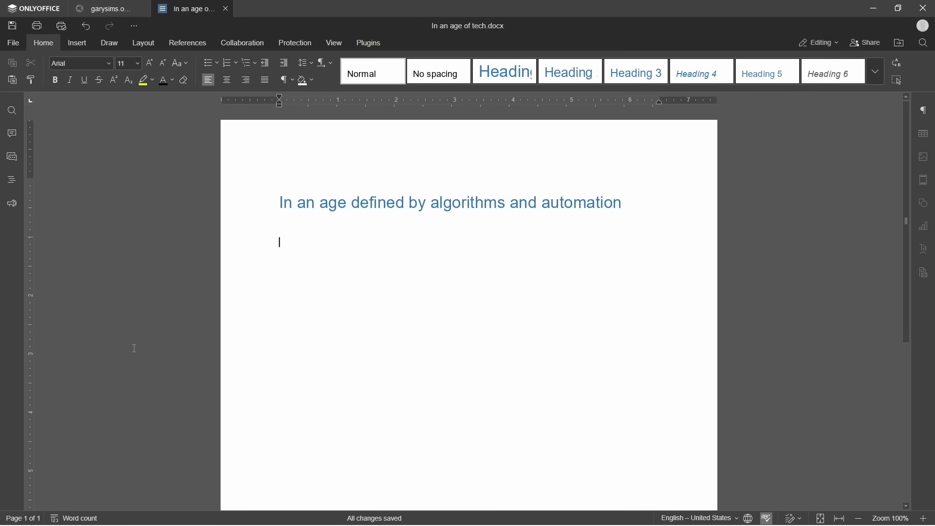
Paste five body paragraphs and bold the word 'defined' in the first.
{"action": "type", "text": "In an age defined by algorithms and automation, digital systems evolve faster than the human eye can track. Devices sync seamlessly, data flows continuously, and networks adapt in real time to shifting demand. While code remains hidden beneath interfaces, its influence is ever-present—powering apps, shaping experiences, and securing the invisible threads that connect our world. Every click triggers a process, every tap starts a chain of events. From cloud infrastructure to local caching, from microservices to monolithic fallbacks, the architecture is designed for scale, reliability, and speed. Efficiency isn't just a goal—it's the baseline. Users expect instant feedback, intuitive navigation, and seamless integration. Behind the scenes, developers monitor logs, optimize queries, and push updates to CI/CD pipelines. Version control maintains order, while agile sprints deliver incremental value. Documentation trails grow alongside the codebase, often forgotten but never unneeded. Artificial intelligence continues to redefine the edge of what's possible. Models are trained, tested, and fine-tuned. Data is anonymized, encrypted, and transferred across secure endpoints. Meanwhile, ethics, privacy, and accessibility remain constant concerns—woven into every responsible development cycle. Innovation doesn't pause. Beta features become stable releases, APIs expand, dependencies shift. Teams iterate, learn, and refactor. And through it all, the mission persists: to build systems that serve people, scale with purpose, and stand the test of time."}
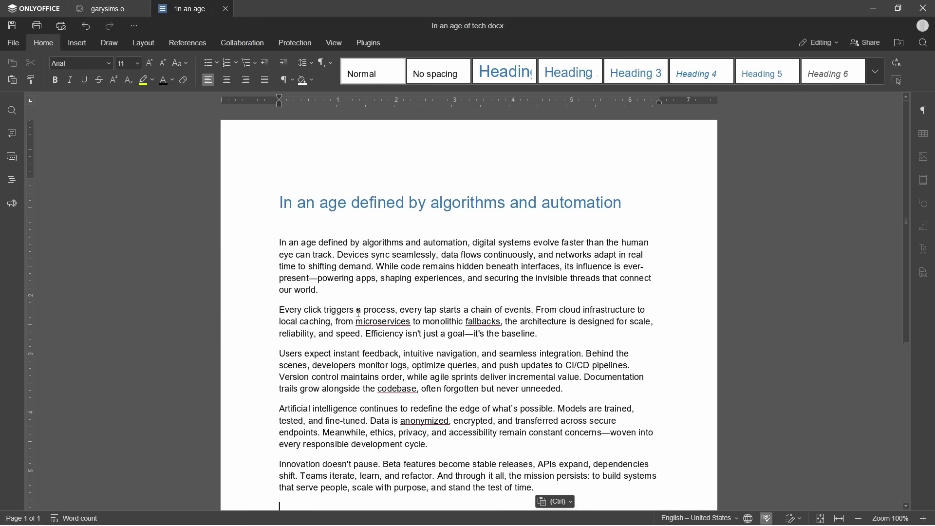
{"action": "double_click", "coordinate": [334, 242]}
{"action": "key", "text": "ctrl+b"}
{"action": "left_click", "coordinate": [326, 291]}
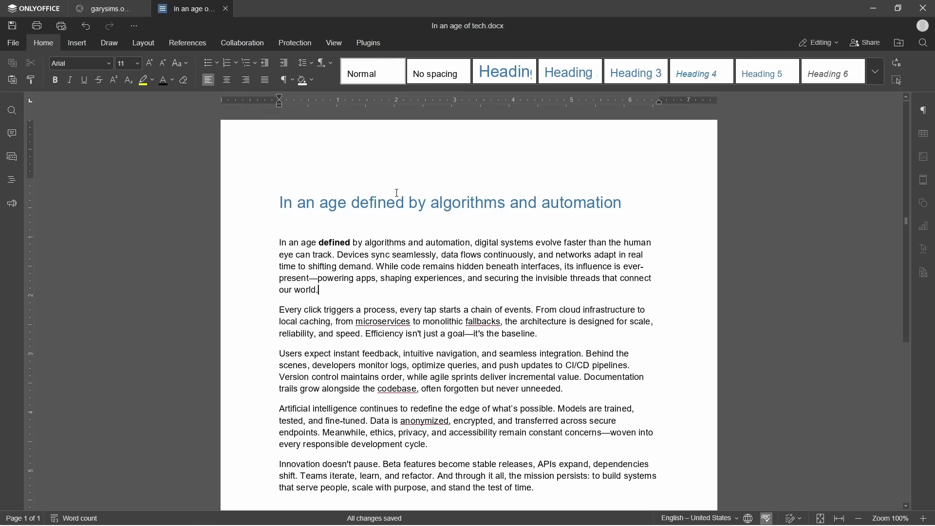
Save the In an age of tech document.
{"action": "scroll", "coordinate": [399, 192], "scroll_direction": "down", "scroll_amount": 3}
{"action": "scroll", "coordinate": [399, 192], "scroll_direction": "up", "scroll_amount": 3}
{"action": "left_click", "coordinate": [12, 26]}
Reopen the document editor and underline the word 'algorithms' in the first paragraph.
{"action": "key", "text": "alt+F4"}
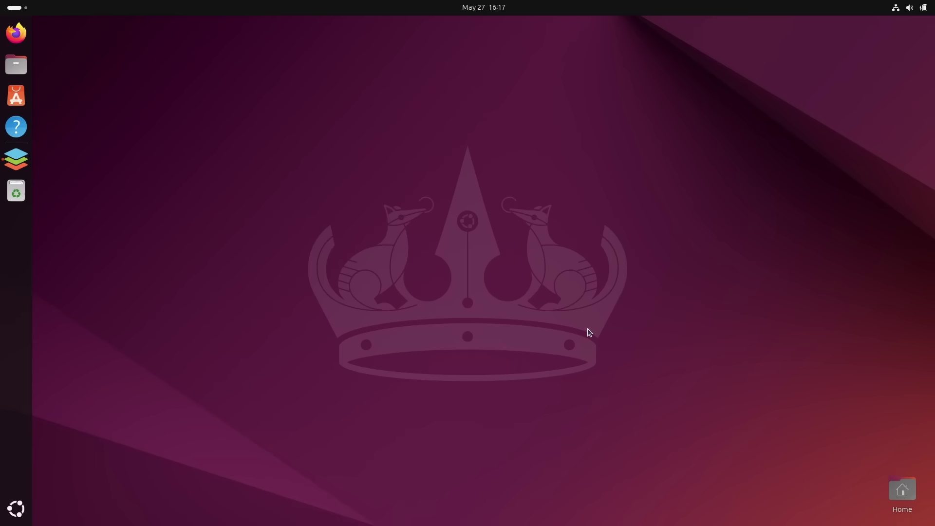
{"action": "left_click", "coordinate": [19, 161]}
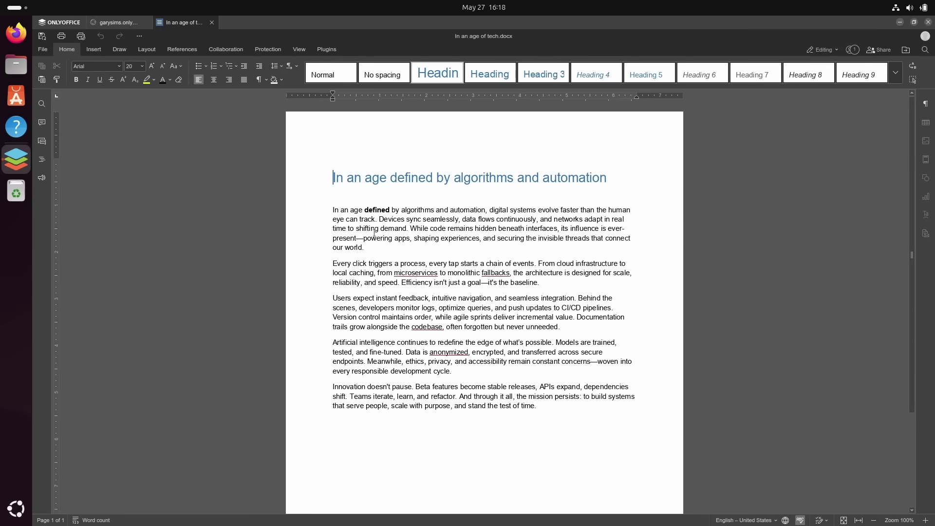
{"action": "double_click", "coordinate": [414, 211]}
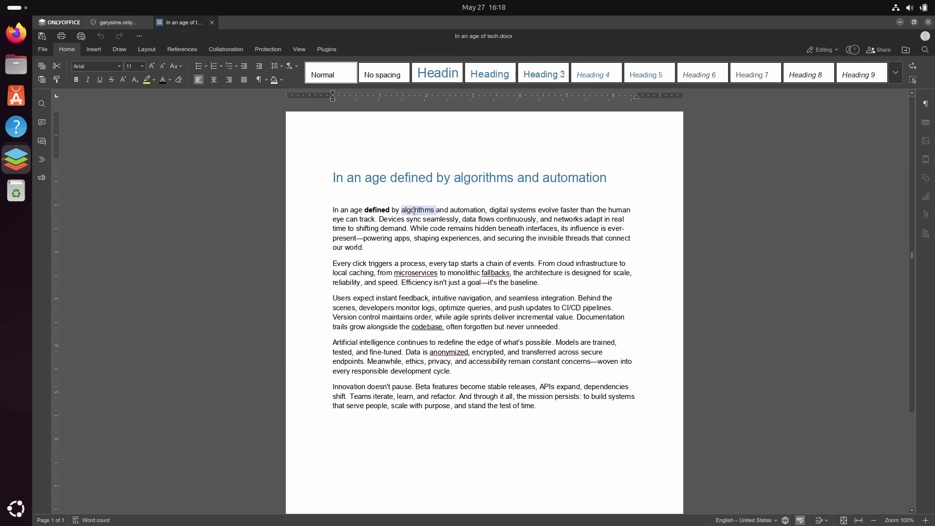
{"action": "key", "text": "ctrl+u"}
{"action": "key", "text": "Right"}
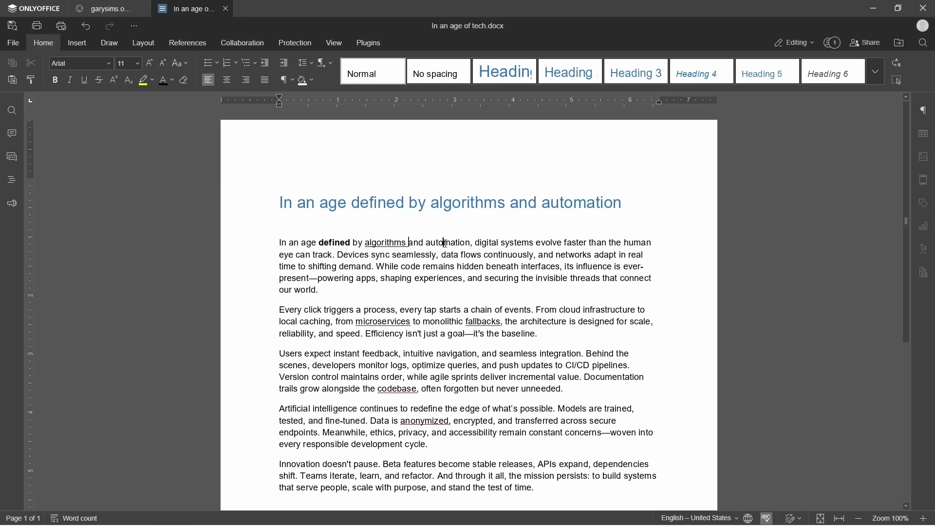
Create a new spreadsheet named 'A really cool spreadsheet'.
{"action": "key", "text": "ctrl+w"}
{"action": "left_click", "coordinate": [274, 72]}
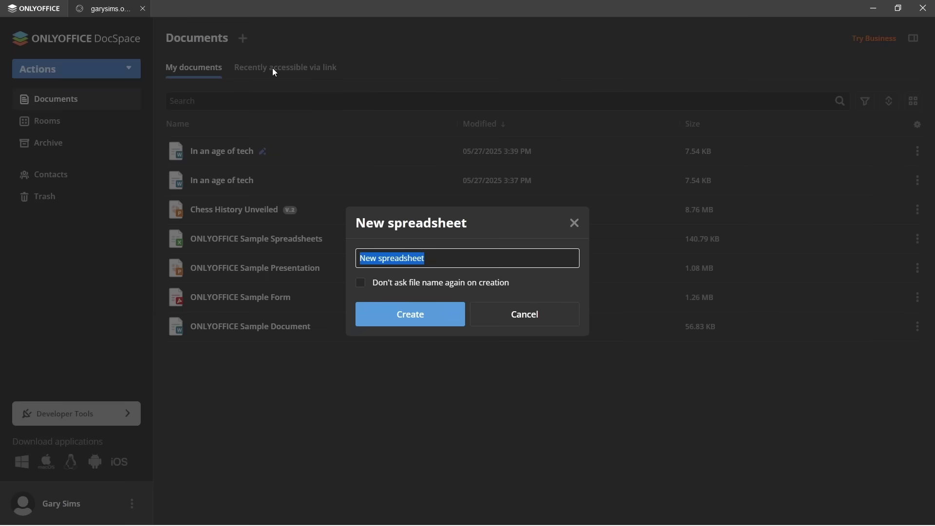
{"action": "type", "text": "A"}
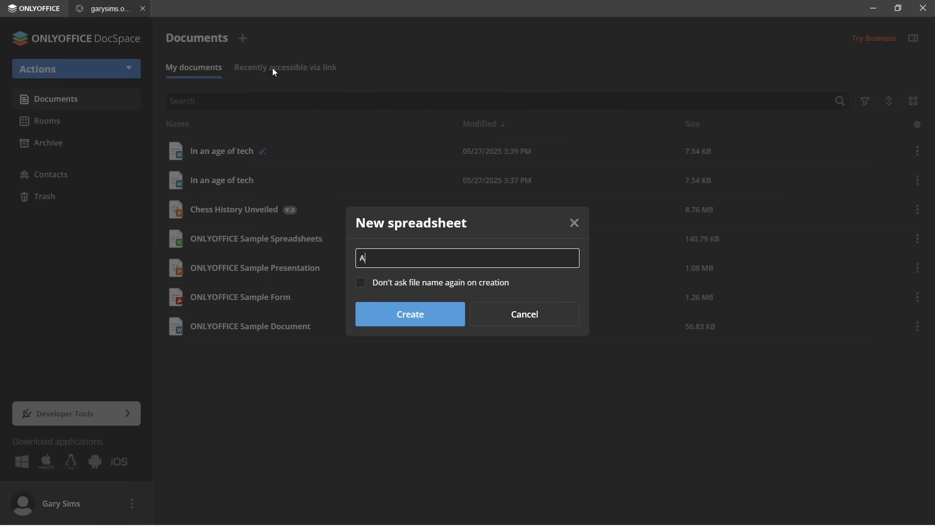
{"action": "type", "text": " really cool spreadsheet"}
{"action": "key", "text": "Return"}
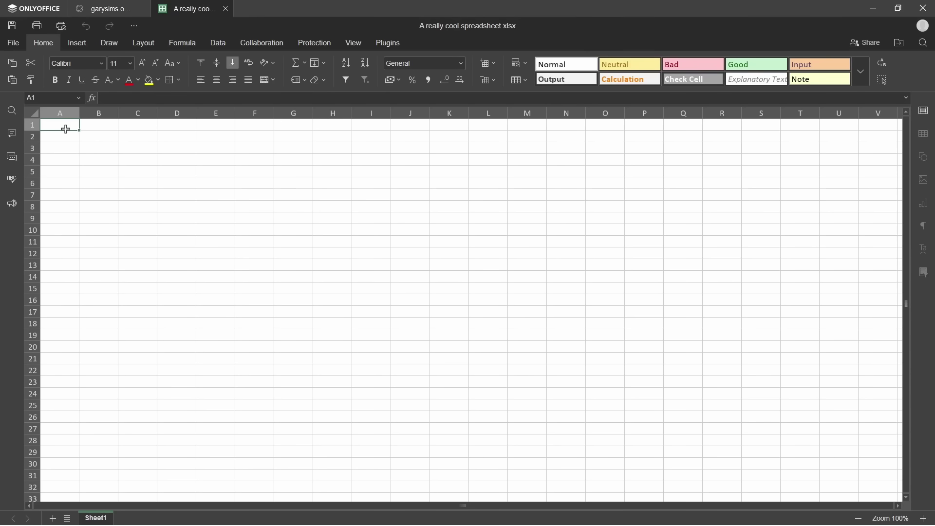
Enter 'Price' in A1 with the Heading 1 cell style and select column A.
{"action": "type", "text": "Price"}
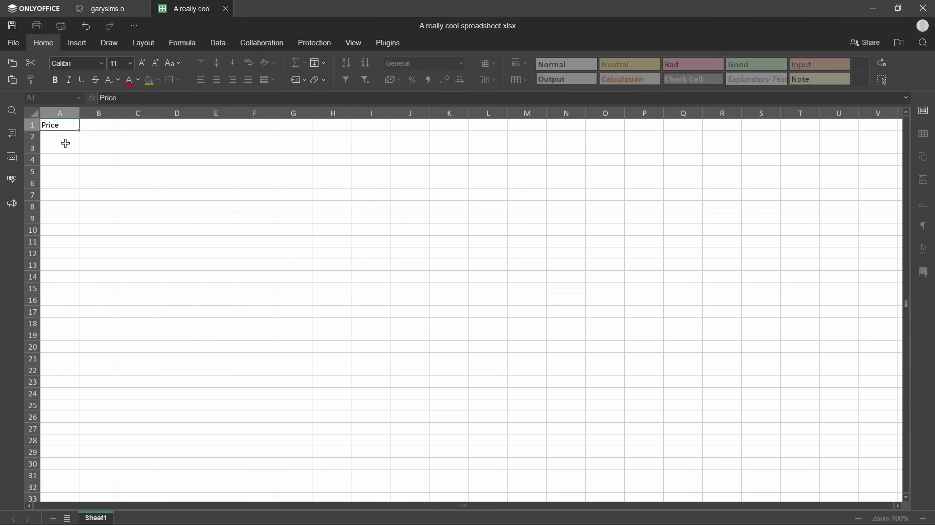
{"action": "left_click", "coordinate": [860, 73]}
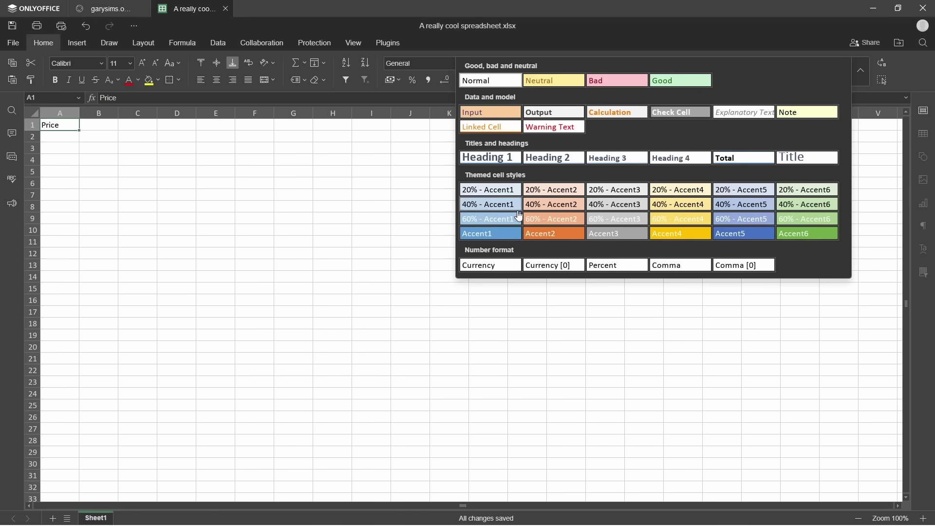
{"action": "left_click", "coordinate": [492, 157]}
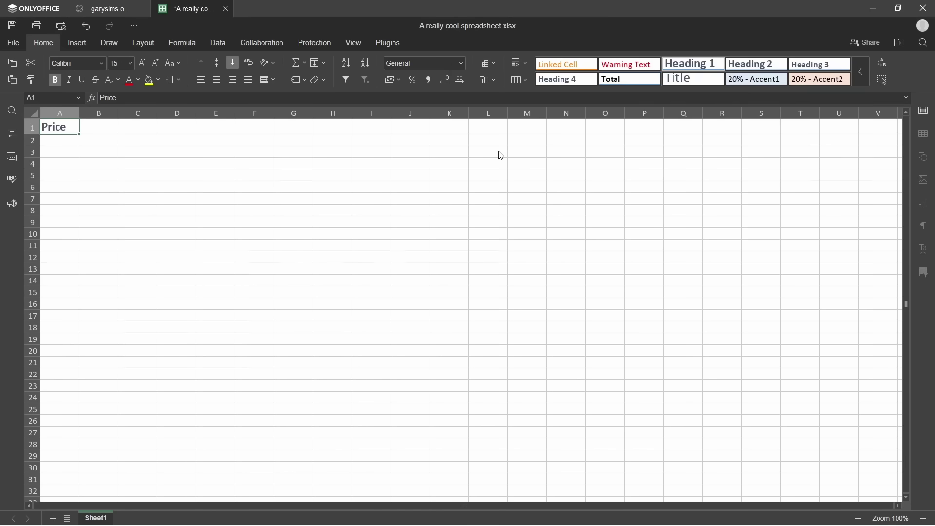
{"action": "left_click", "coordinate": [75, 113]}
Widen column A and enter prices 1, 88, 45, 90, 42, 11, 32, 101 in A2:A9.
{"action": "left_click_drag", "start_coordinate": [80, 116], "coordinate": [159, 119]}
{"action": "left_click", "coordinate": [108, 141]}
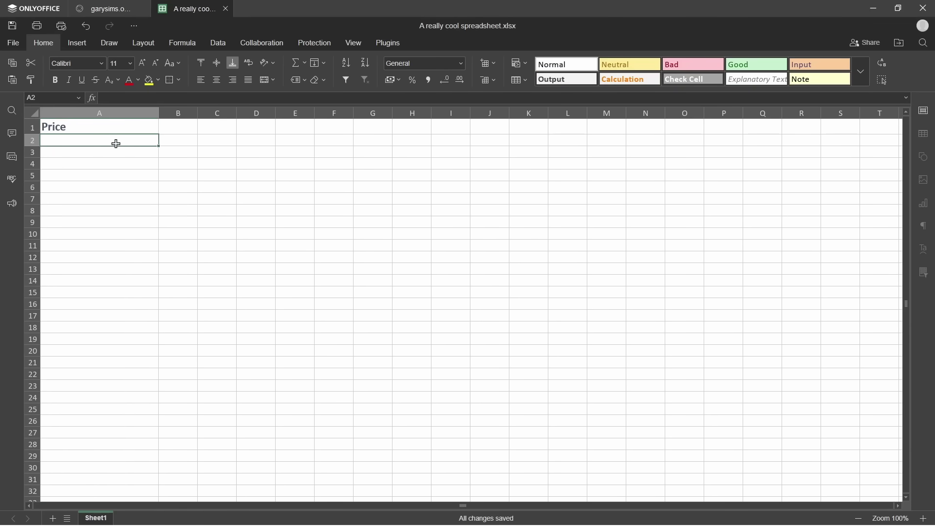
{"action": "type", "text": "1"}
{"action": "key", "text": "Return"}
{"action": "type", "text": "88"}
{"action": "key", "text": "Return"}
{"action": "type", "text": "45 90 42 11 32 101"}
{"action": "key", "text": "Return"}
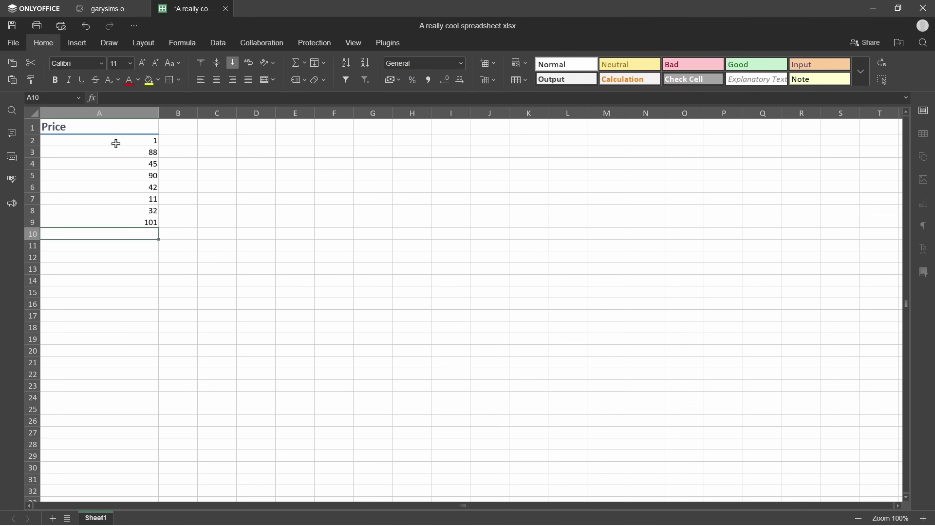
Total A2:A9 in A10 with =SUM (410), apply the Calculation style, and save.
{"action": "type", "text": "-"}
{"action": "type", "text": "sum"}
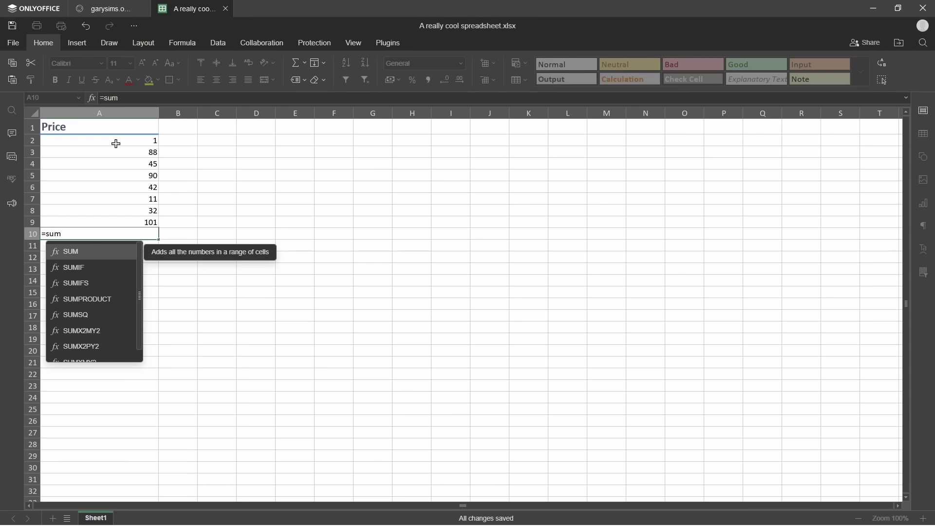
{"action": "type", "text": "("}
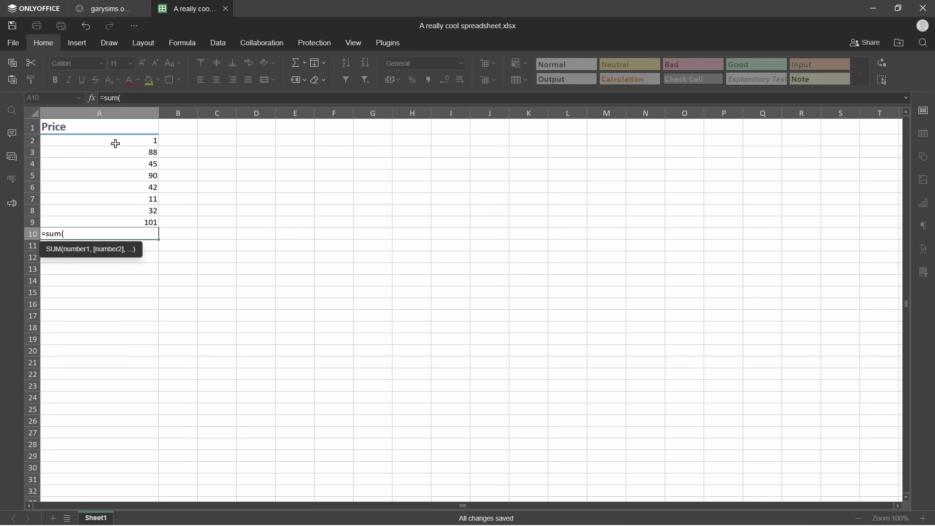
{"action": "type", "text": "a2:"}
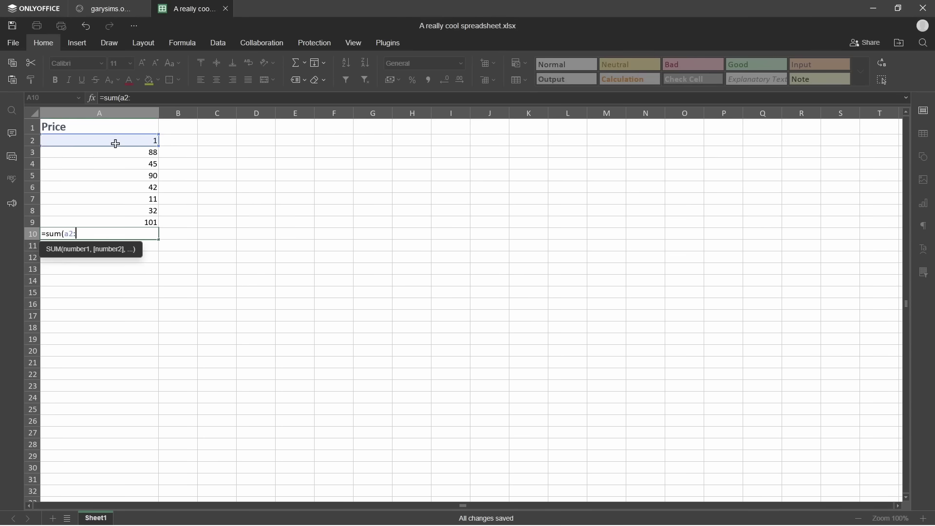
{"action": "type", "text": "a9)"}
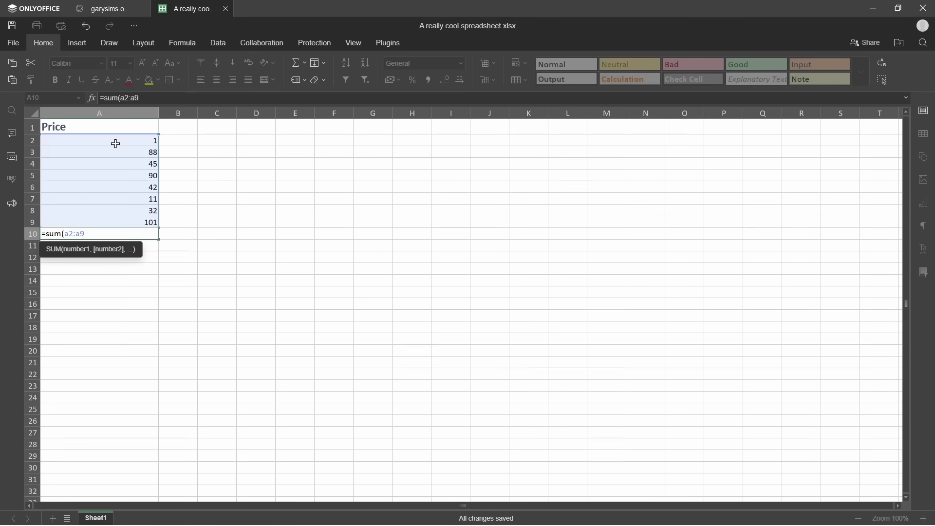
{"action": "key", "text": "Return"}
{"action": "key", "text": "Up"}
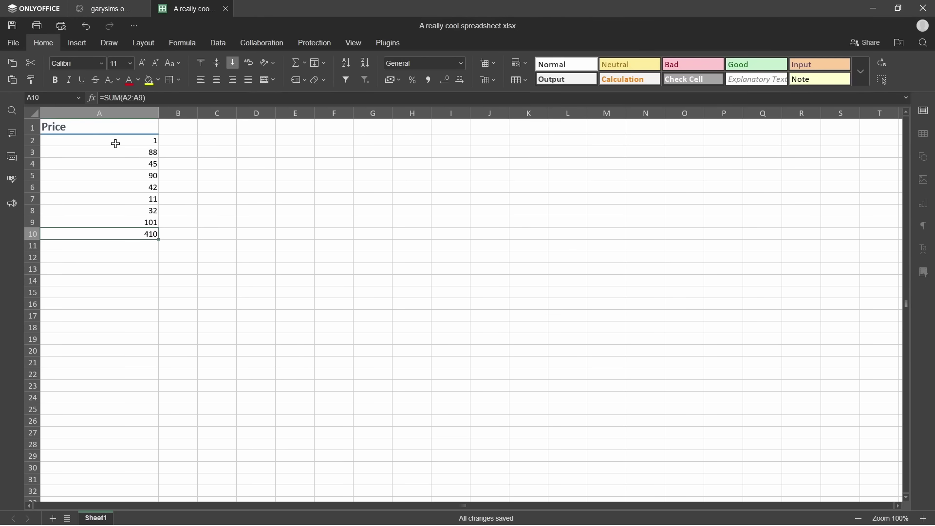
{"action": "left_click", "coordinate": [625, 79]}
{"action": "left_click", "coordinate": [414, 296]}
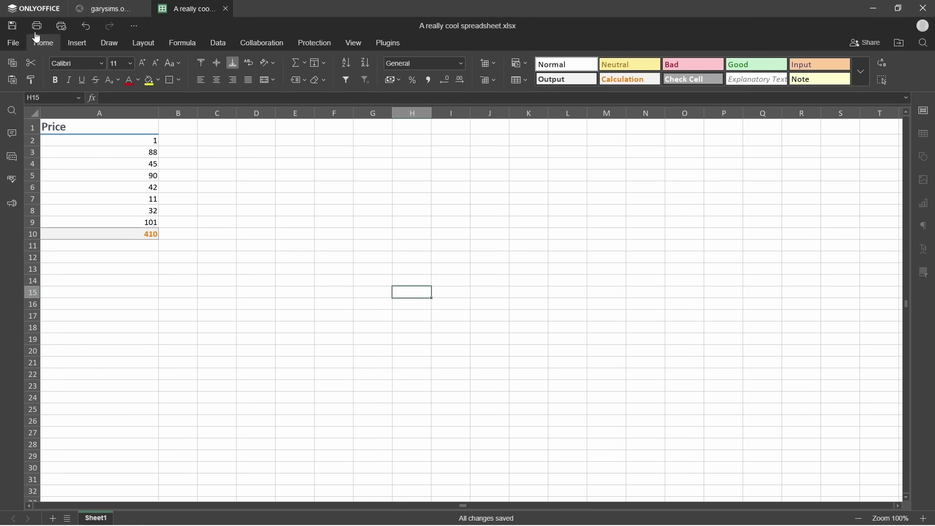
{"action": "left_click", "coordinate": [11, 30]}
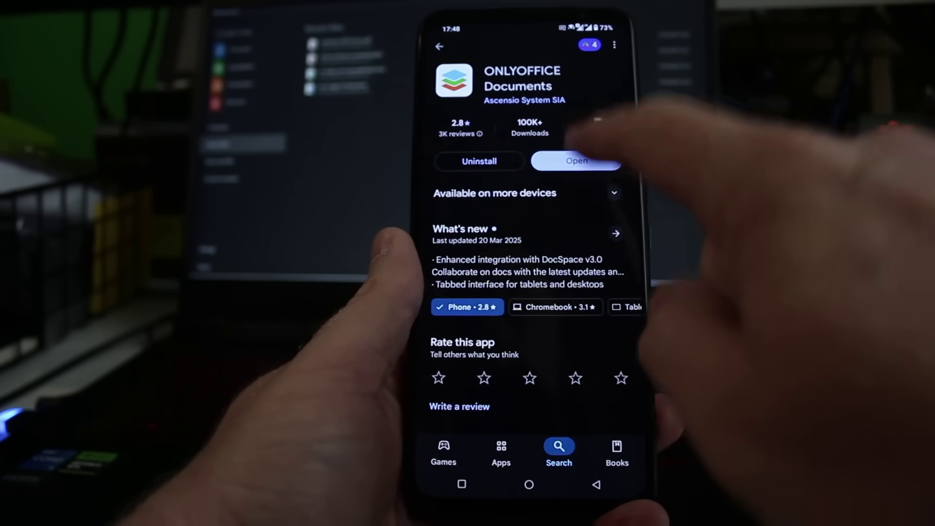
Launch ONLYOFFICE Documents and open A really cool spreadsheet.xlsx from My documents.
{"action": "left_click", "coordinate": [577, 161]}
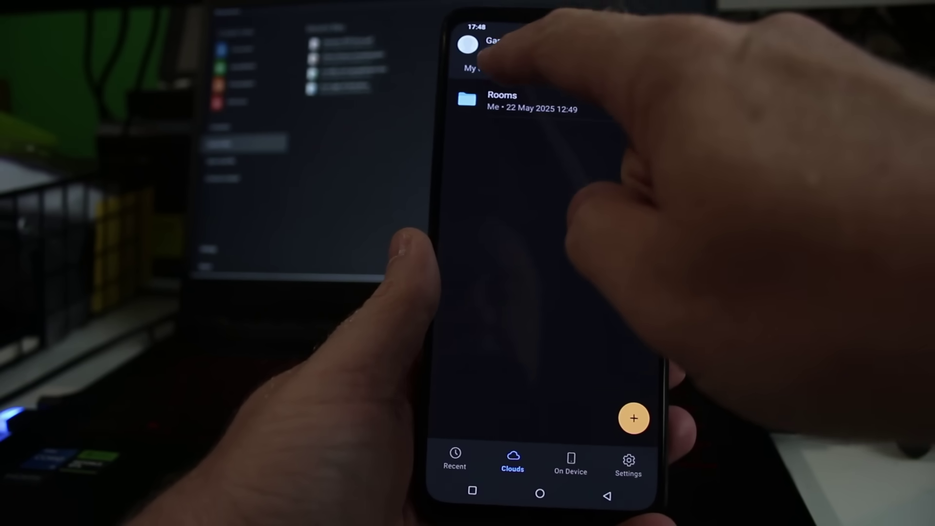
{"action": "left_click", "coordinate": [477, 69]}
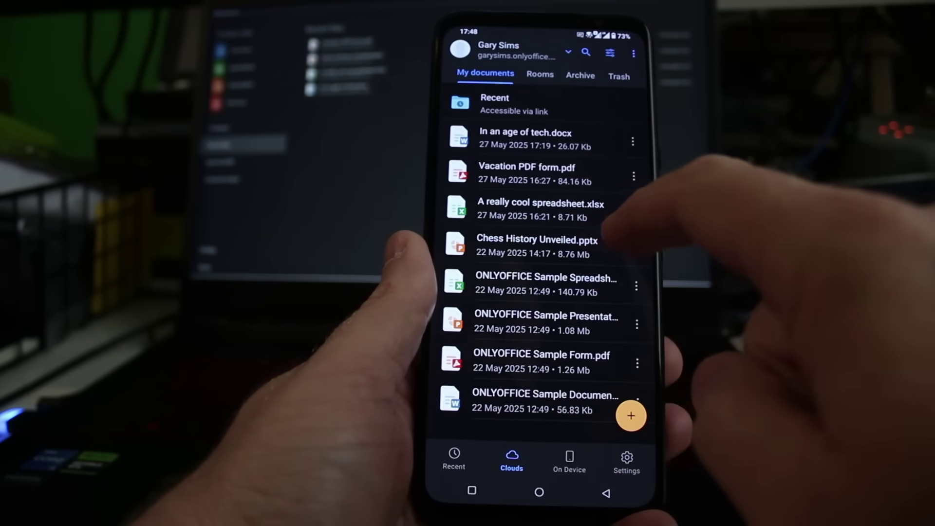
{"action": "left_click", "coordinate": [560, 210]}
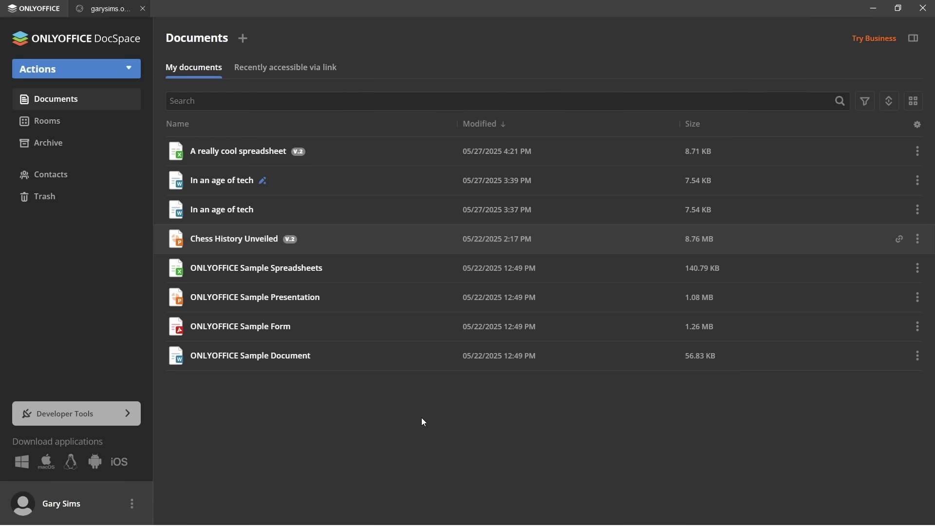
Show the Info details for Chess History Unveiled and highlight its PPTX extension.
{"action": "right_click", "coordinate": [231, 249]}
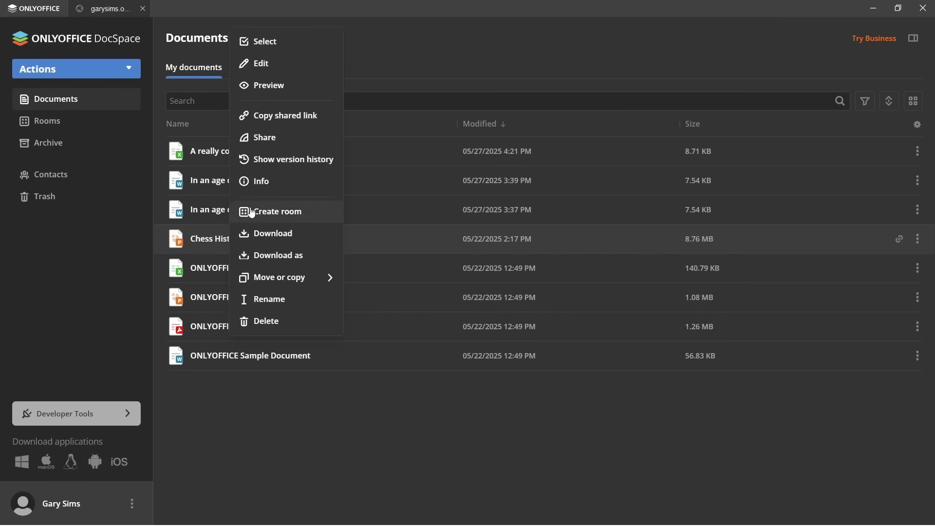
{"action": "left_click", "coordinate": [255, 191]}
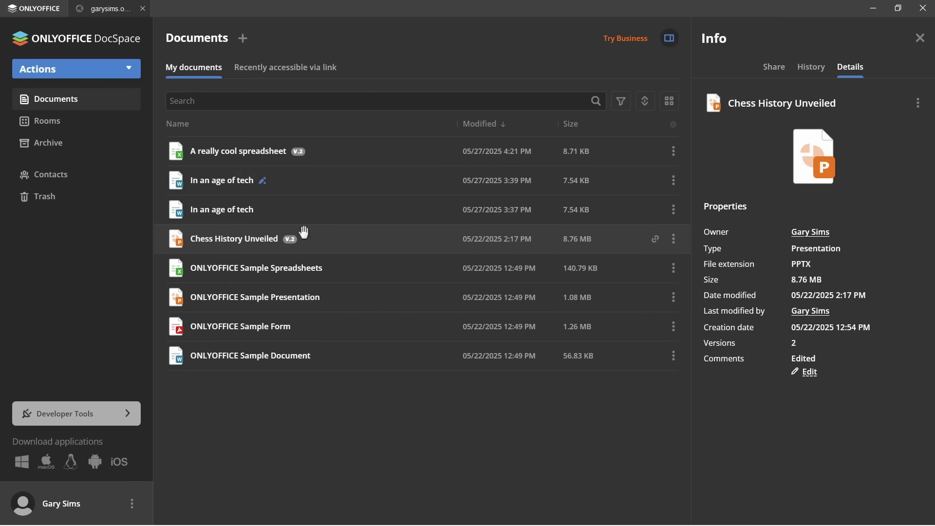
{"action": "double_click", "coordinate": [799, 263]}
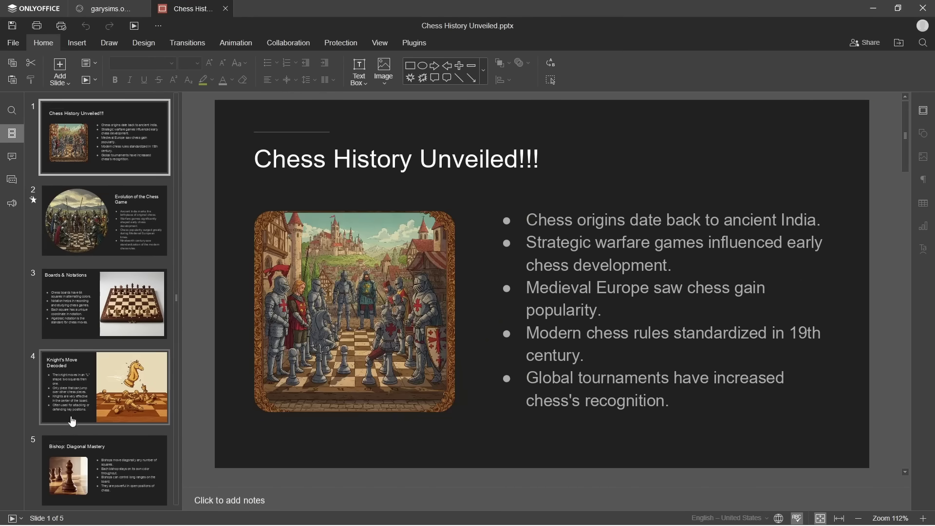
Play the Chess History Unveiled presentation as a full-screen slideshow.
{"action": "left_click", "coordinate": [12, 518]}
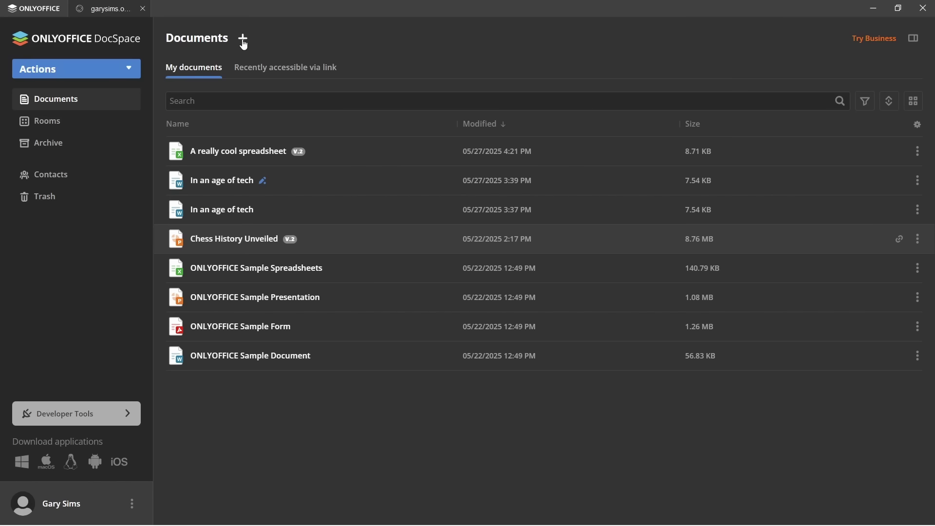
Create a blank PDF form under Documents and name it 'Vacation PDF form'.
{"action": "left_click", "coordinate": [244, 39]}
{"action": "mouse_move", "coordinate": [298, 121]}
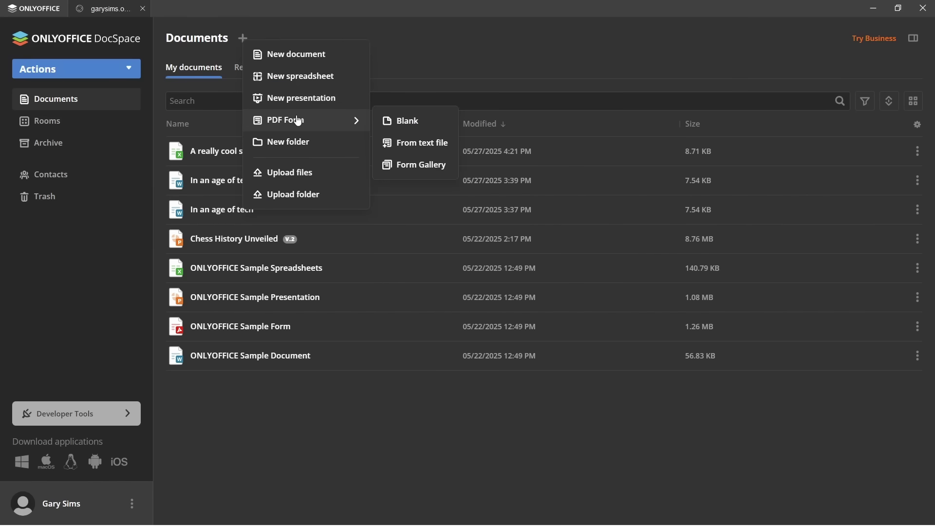
{"action": "left_click", "coordinate": [409, 122]}
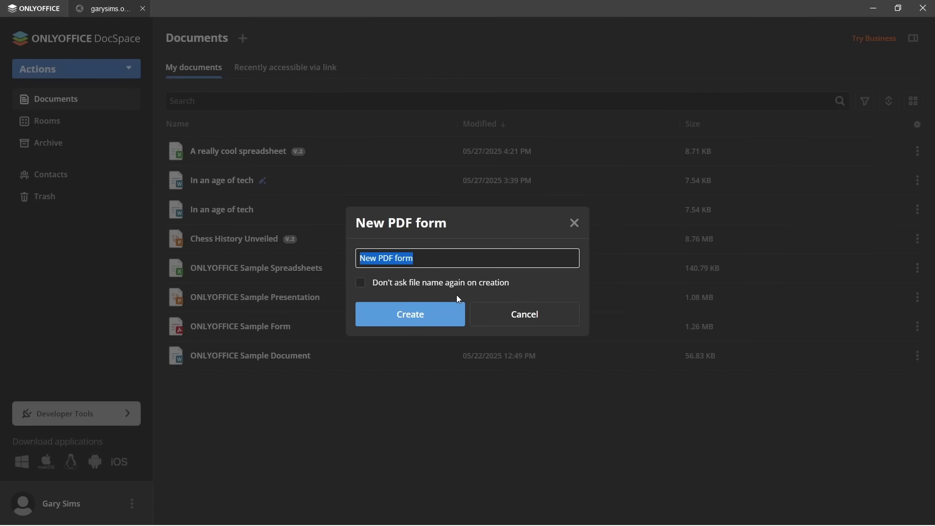
{"action": "key", "text": "Left"}
{"action": "key", "text": "Right"}
{"action": "key", "text": "Right"}
{"action": "key", "text": "Right"}
{"action": "key", "text": "Right"}
{"action": "key", "text": "BackSpace"}
{"action": "key", "text": "BackSpace"}
{"action": "key", "text": "BackSpace"}
{"action": "key", "text": "BackSpace"}
{"action": "type", "text": "Vac"}
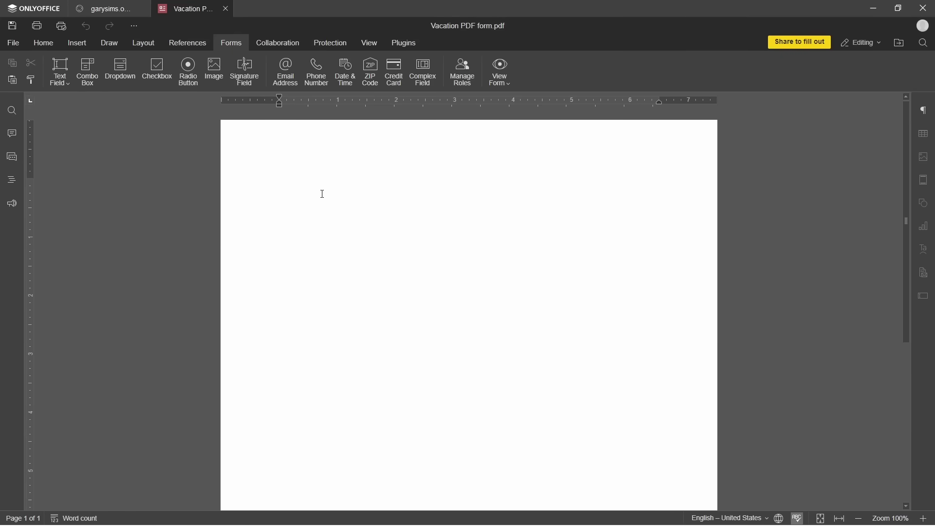
Type the title 'Vacation Request Form' and format it as Heading 1.
{"action": "type", "text": "Vacation "}
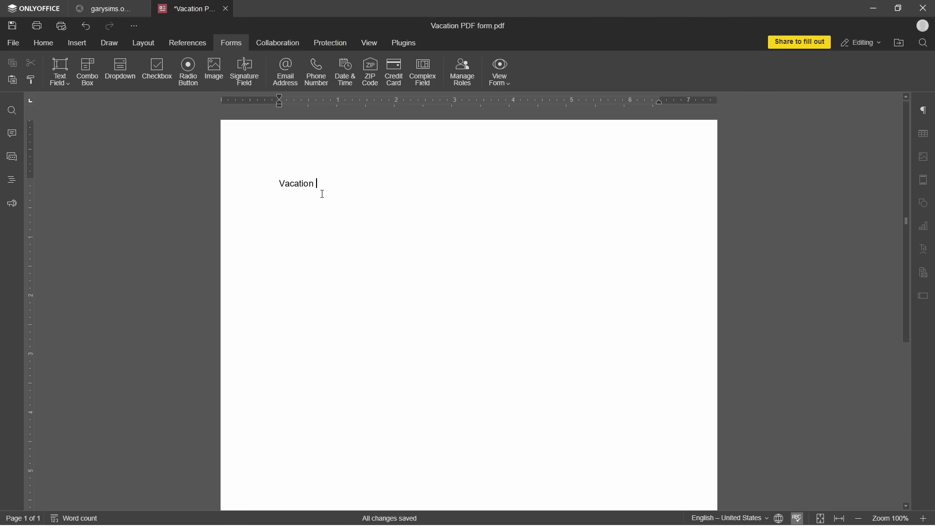
{"action": "type", "text": "Request Form"}
{"action": "key", "text": "Return"}
{"action": "triple_click", "coordinate": [323, 181]}
{"action": "left_click", "coordinate": [44, 43]}
{"action": "left_click", "coordinate": [513, 70]}
{"action": "left_click", "coordinate": [497, 254]}
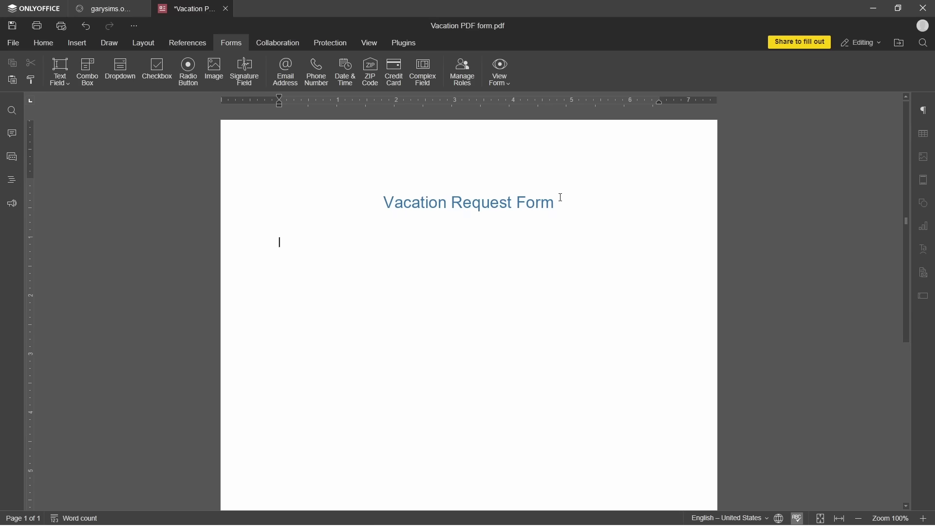
Add the labels 'First name:', 'Surname:' and 'Start Date:' on separate lines below the title.
{"action": "type", "text": "First name:"}
{"action": "key", "text": "Return"}
{"action": "type", "text": "Surname:"}
{"action": "key", "text": "Return"}
{"action": "key", "text": "Return"}
{"action": "key", "text": "BackSpace"}
{"action": "type", "text": "Start Date:"}
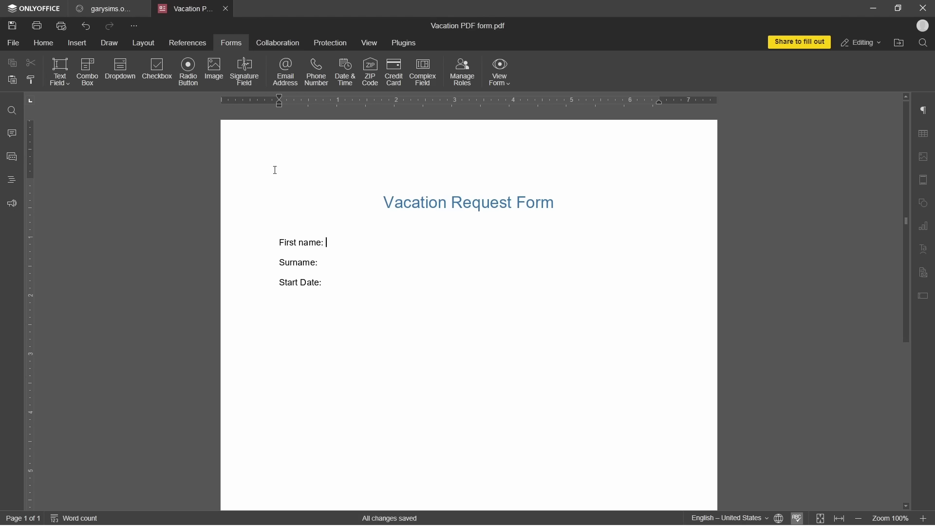
Insert text fields after 'First name:' and 'Surname:', aligned one under the other.
{"action": "left_click", "coordinate": [60, 65]}
{"action": "left_click_drag", "start_coordinate": [379, 251], "coordinate": [384, 242]}
{"action": "left_click", "coordinate": [367, 281]}
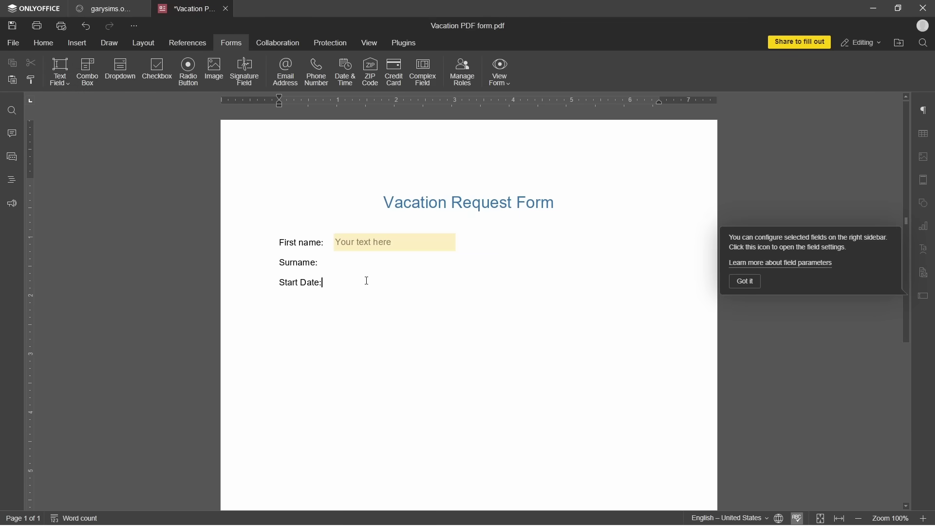
{"action": "left_click", "coordinate": [337, 265]}
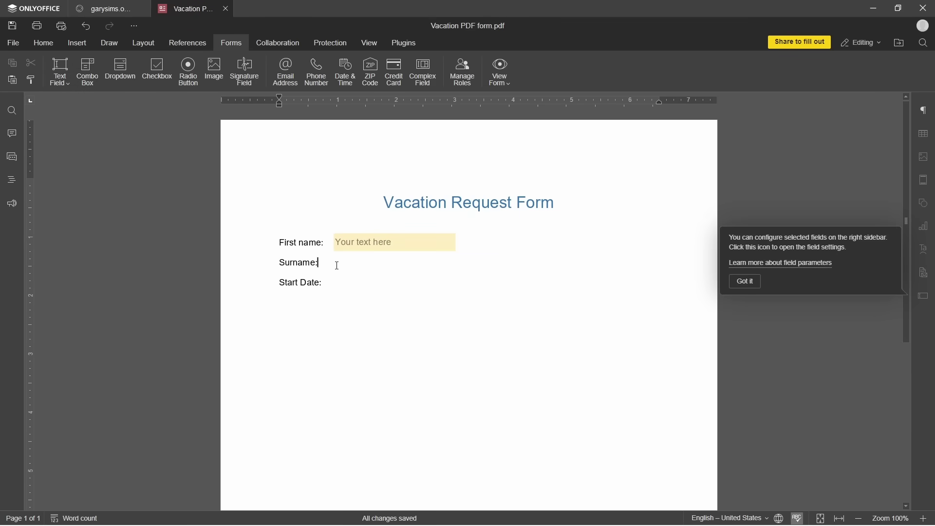
{"action": "left_click", "coordinate": [61, 73]}
{"action": "mouse_move", "coordinate": [373, 266]}
{"action": "left_mouse_down"}
{"action": "mouse_move", "coordinate": [426, 269]}
{"action": "mouse_move", "coordinate": [387, 265]}
{"action": "left_mouse_up"}
{"action": "left_click", "coordinate": [363, 316]}
Insert a Date & Time field after 'Start Date:', leaving its date at 05/27/2025.
{"action": "left_click", "coordinate": [278, 283]}
{"action": "key", "text": "Return"}
{"action": "key", "text": "Up"}
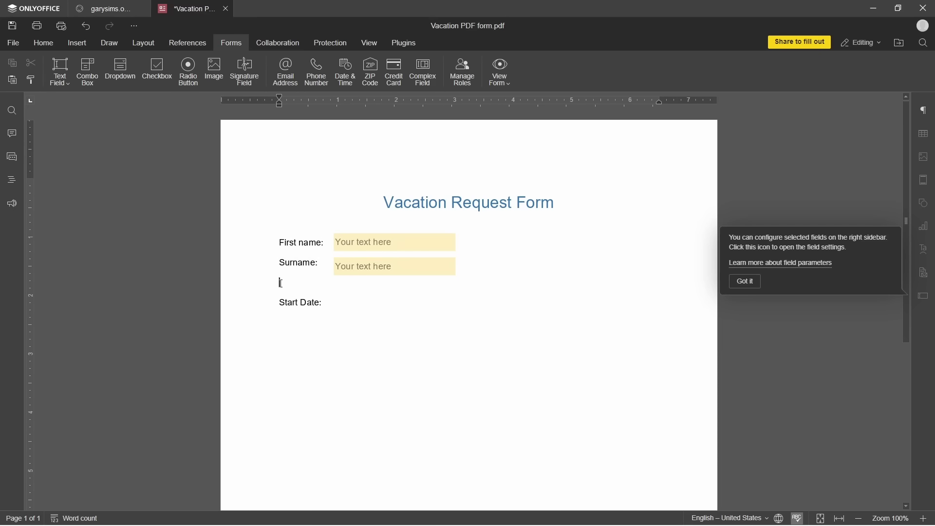
{"action": "key", "text": "Up"}
{"action": "key", "text": "Up"}
{"action": "key", "text": "Down"}
{"action": "key", "text": "Down"}
{"action": "key", "text": "Down"}
{"action": "left_click", "coordinate": [345, 72]}
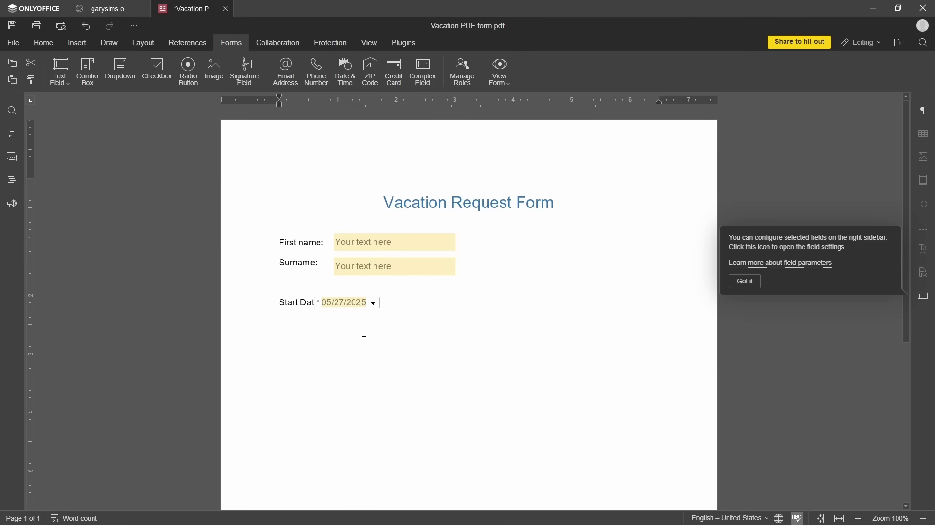
{"action": "left_click", "coordinate": [320, 323]}
{"action": "left_click", "coordinate": [341, 303]}
{"action": "left_click", "coordinate": [374, 303]}
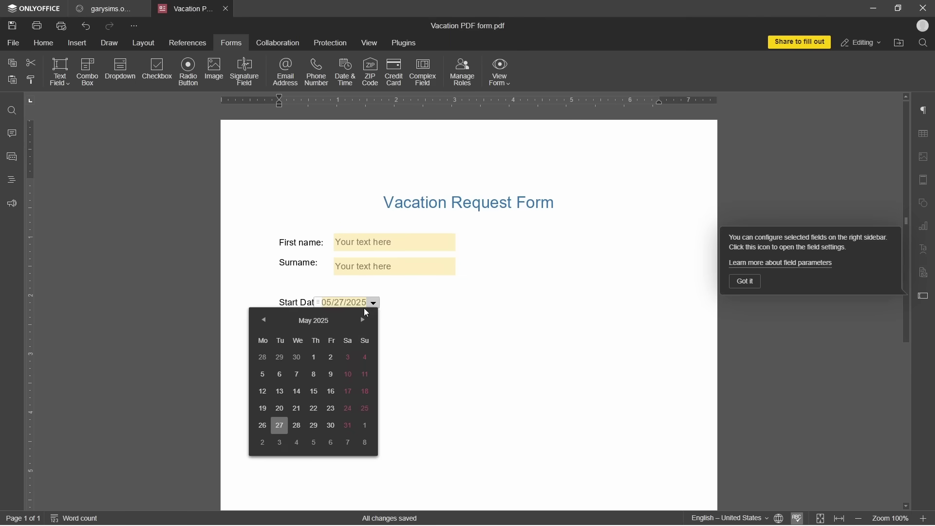
{"action": "left_click", "coordinate": [418, 363]}
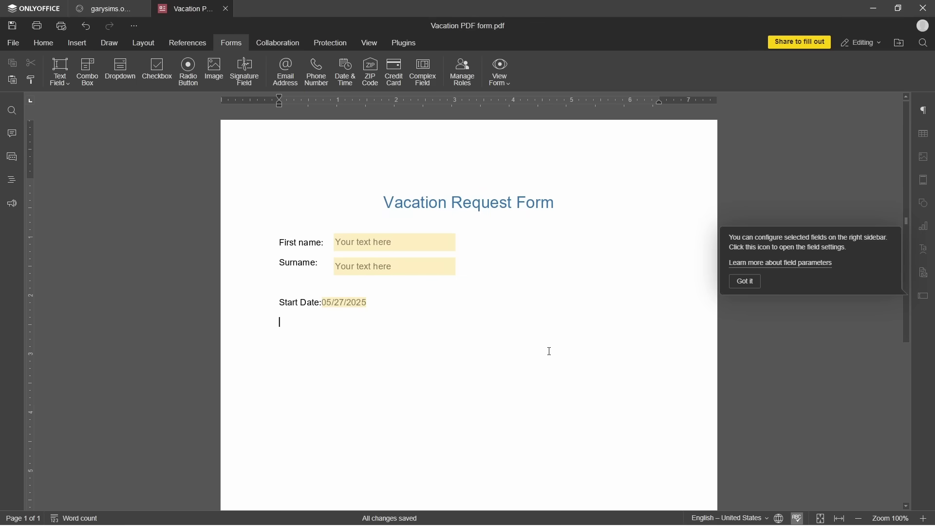
{"action": "left_click", "coordinate": [757, 281]}
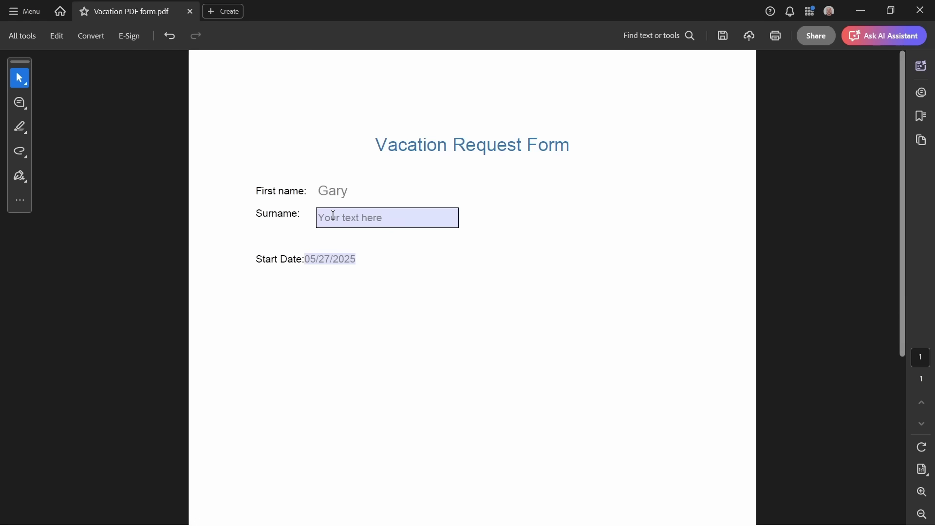
Enter the person's surname in the Surname field and move the Start Date calendar to June 2025.
{"action": "left_click", "coordinate": [333, 216]}
{"action": "type", "text": "Sims"}
{"action": "left_click", "coordinate": [329, 260]}
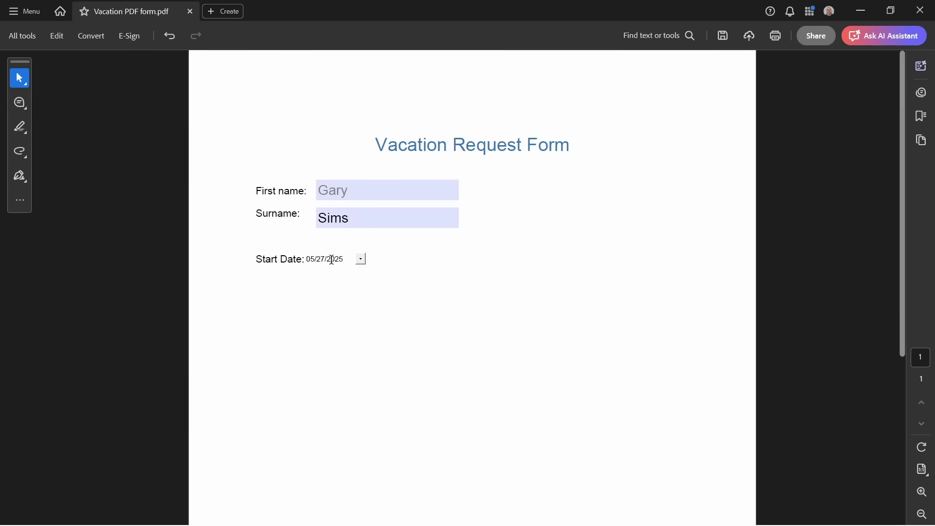
{"action": "left_click", "coordinate": [361, 260]}
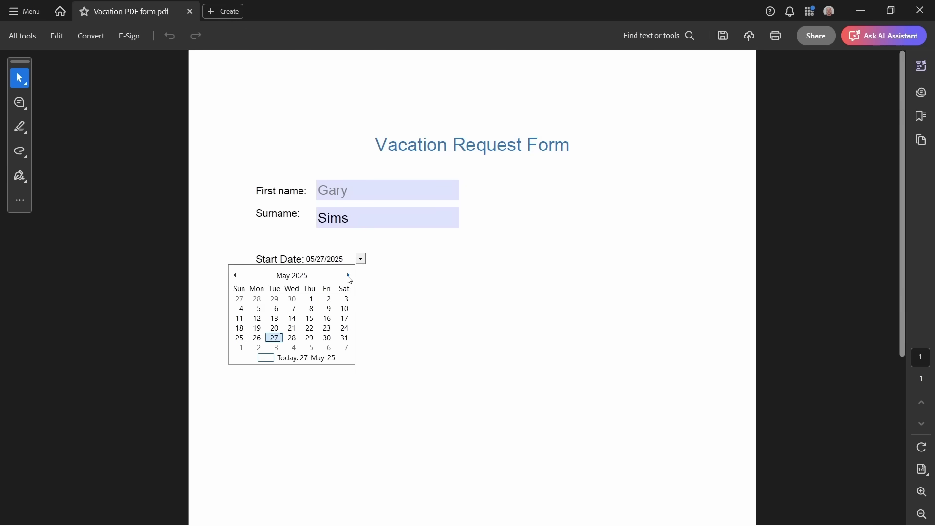
{"action": "left_click", "coordinate": [348, 276]}
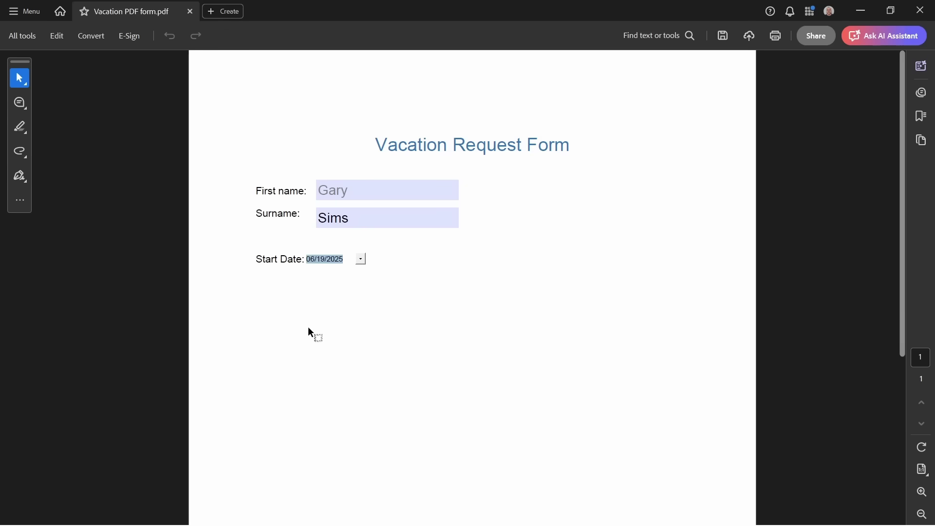